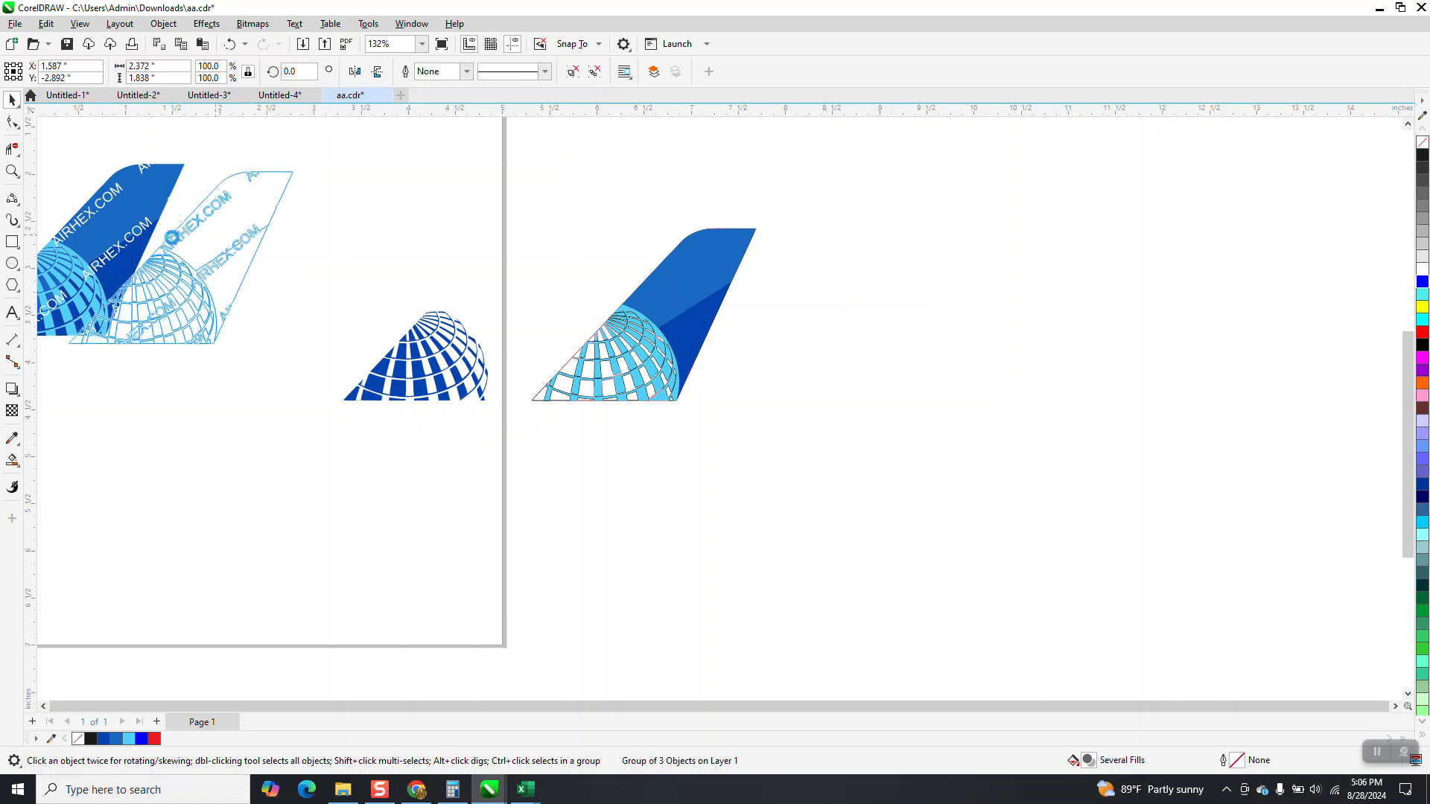
- Group all the loose dark-blue globe pieces lying between the watermarked tail logo and the redrawn tail
left_click_drag(112, 274, 239, 373)
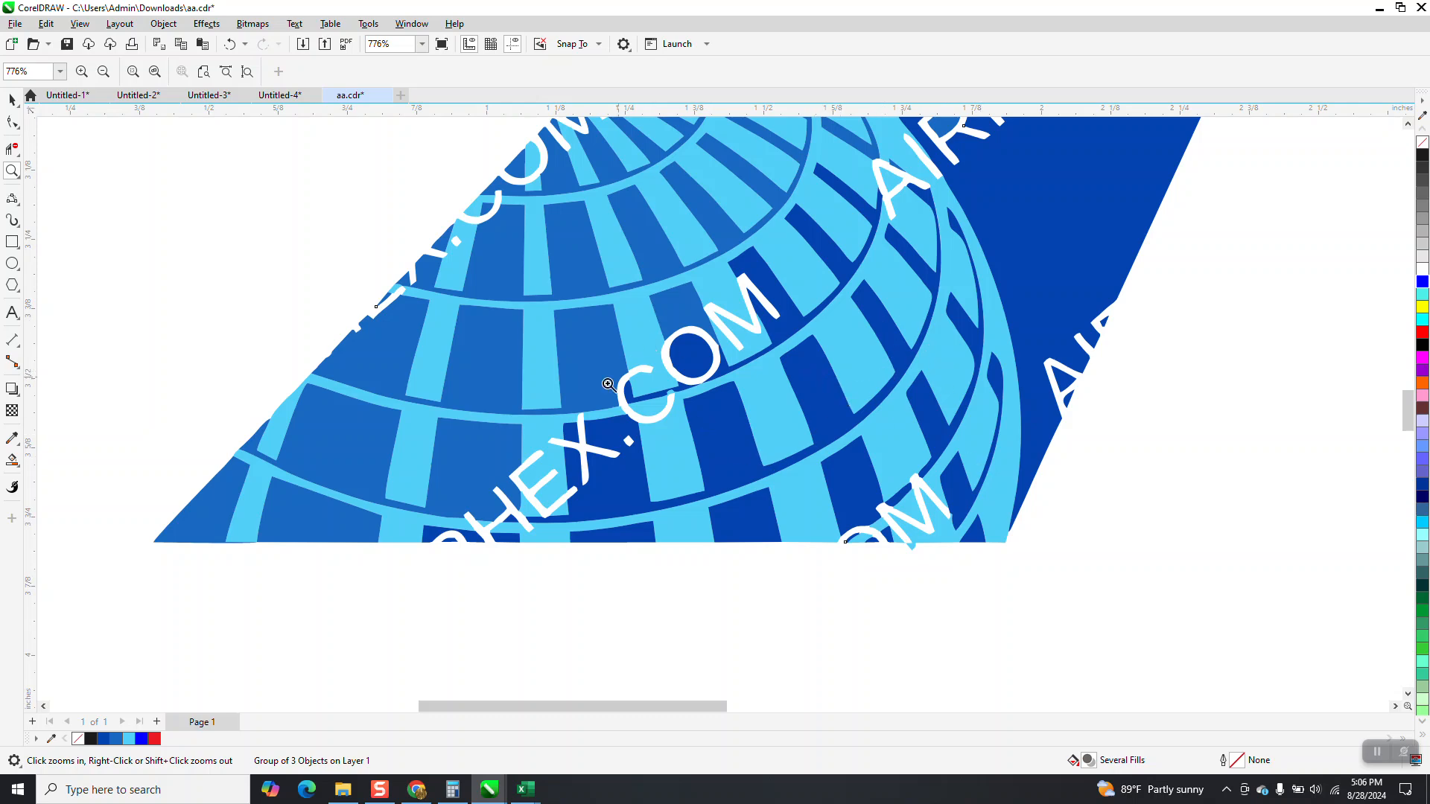
scroll(349, 287, "down", 1)
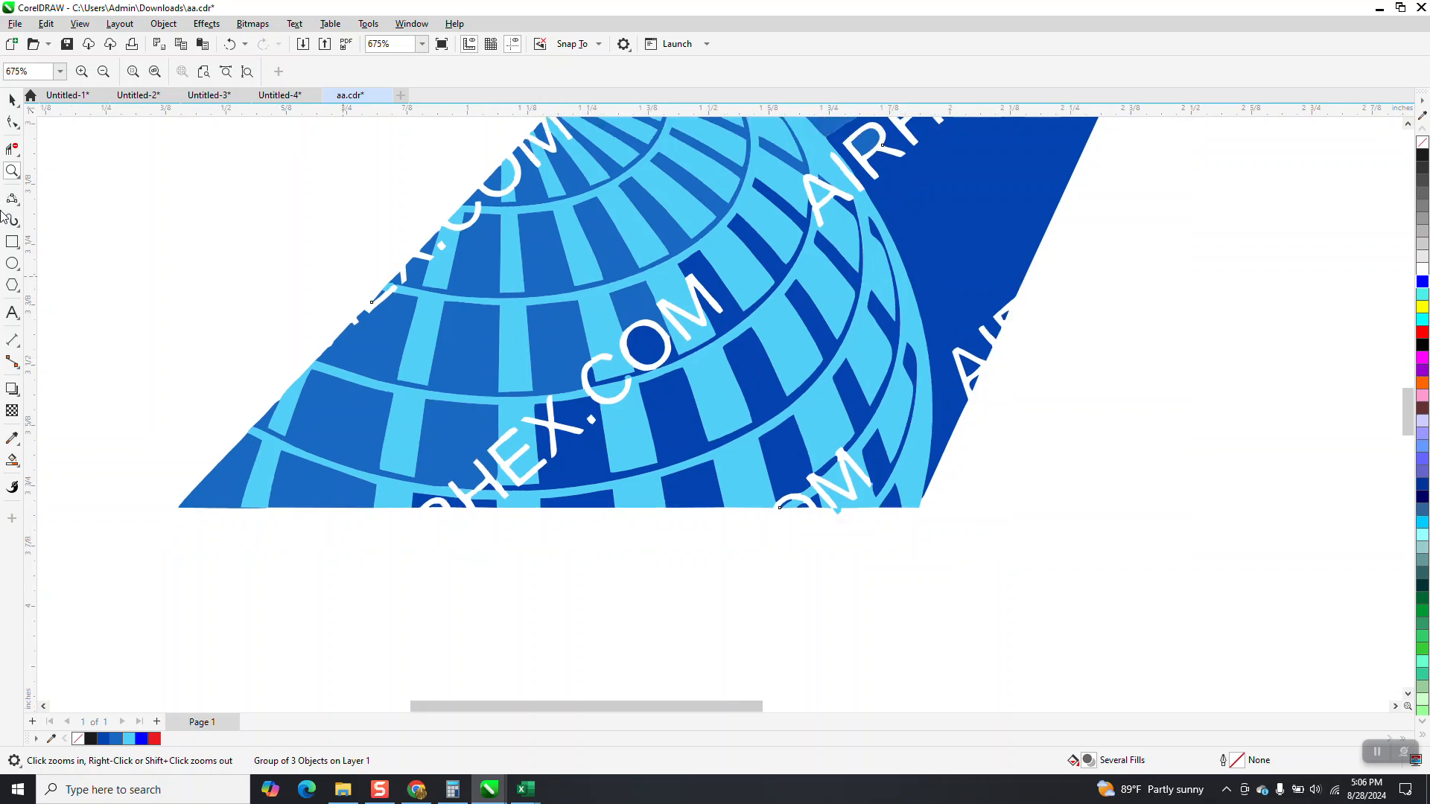
scroll(115, 217, "down", 1)
scroll(830, 480, "down", 1)
scroll(827, 481, "down", 1)
left_click(11, 99)
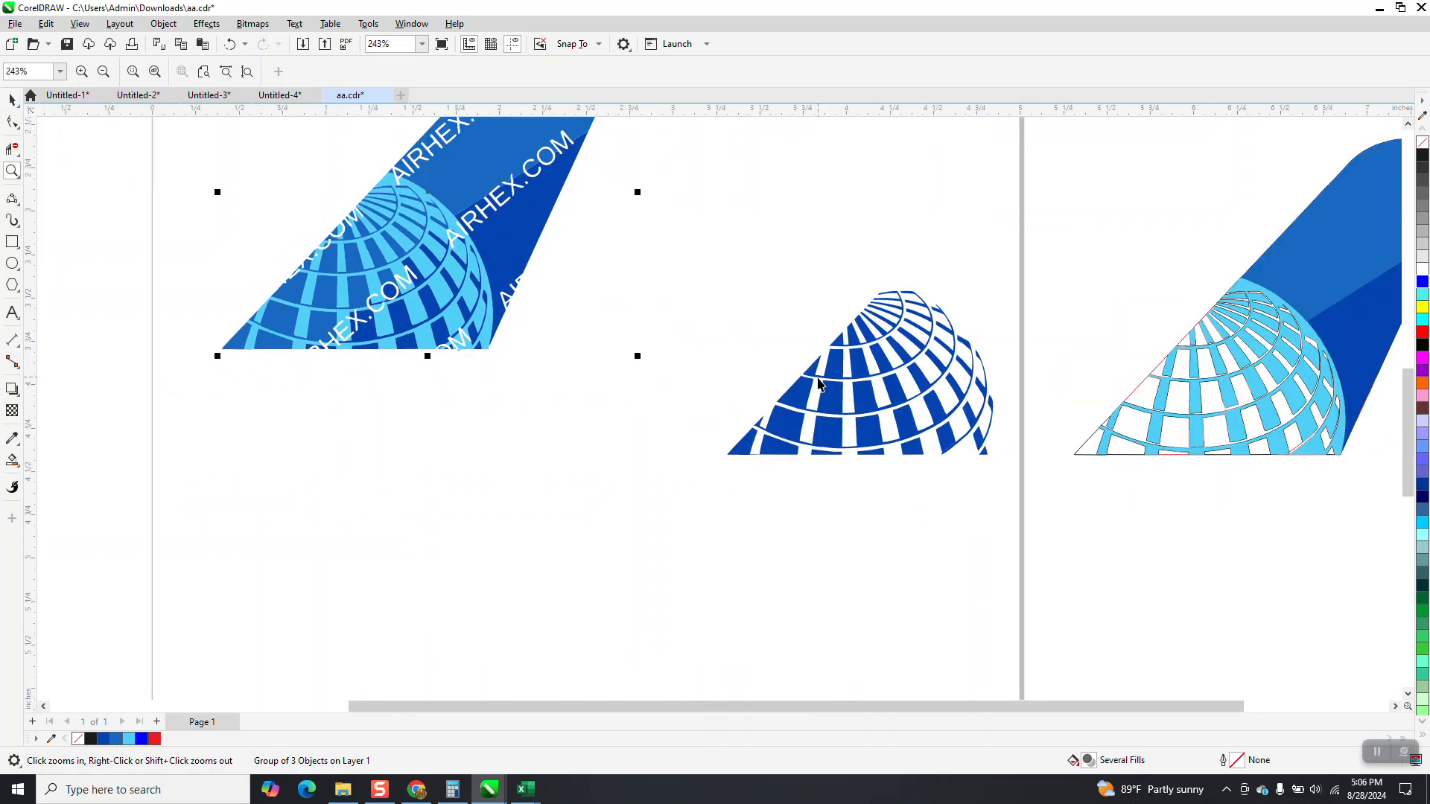
left_click(832, 399)
left_click_drag(700, 242, 1075, 560)
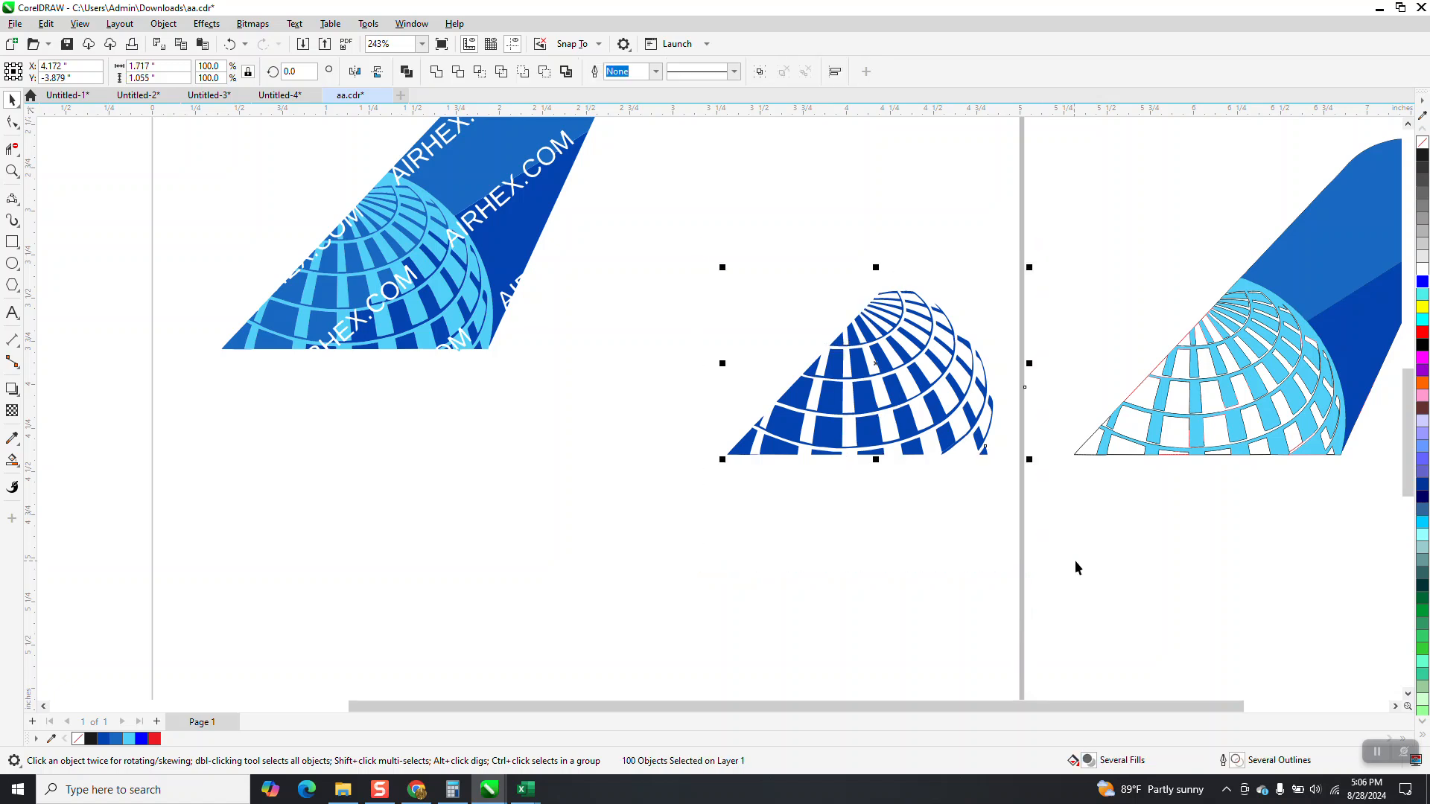
key("ctrl+g")
- Try a linear blue-to-white fountain fill on the grouped globe pieces using Interactive Fill, running from their curved edge to the slanted edge
left_click(18, 467)
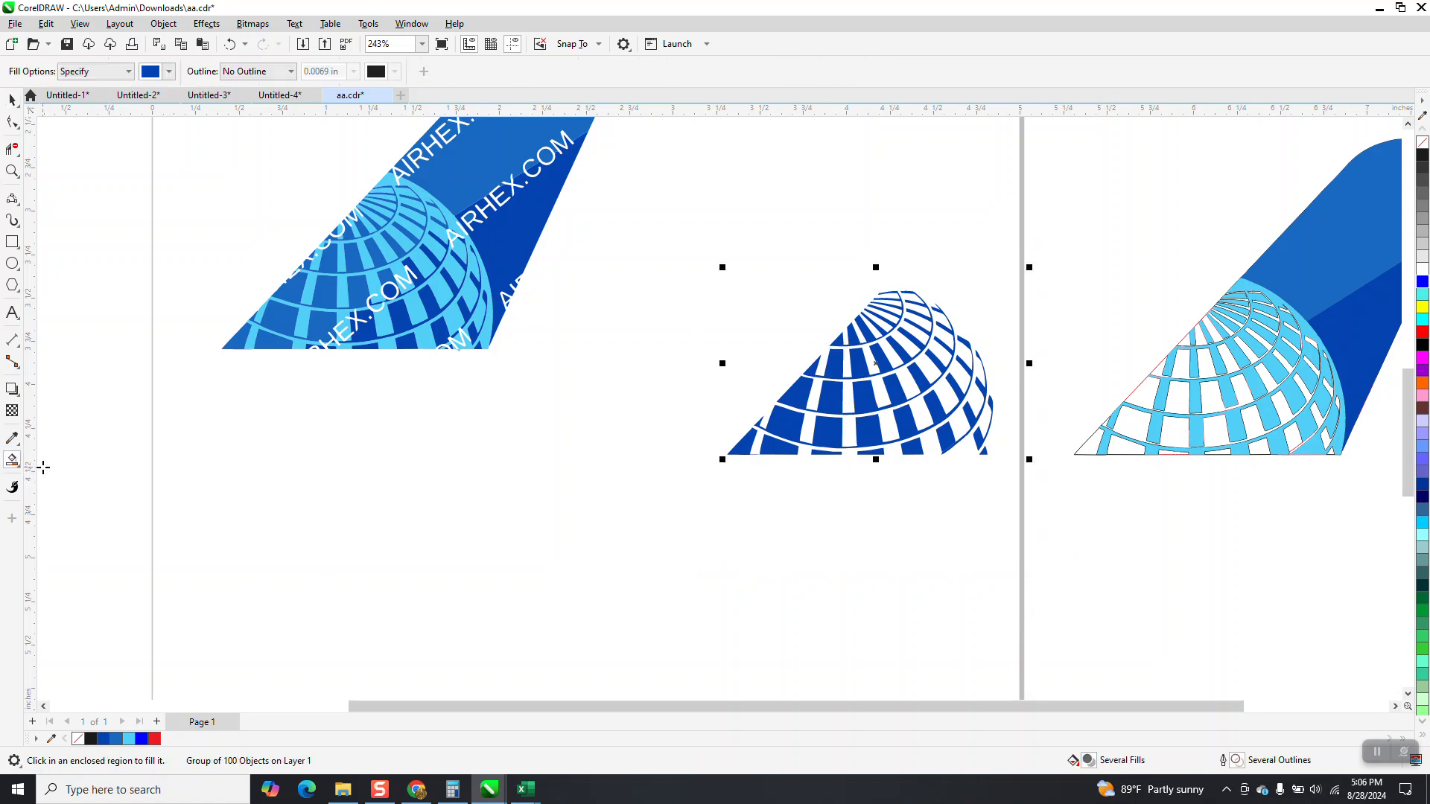
left_click(22, 466)
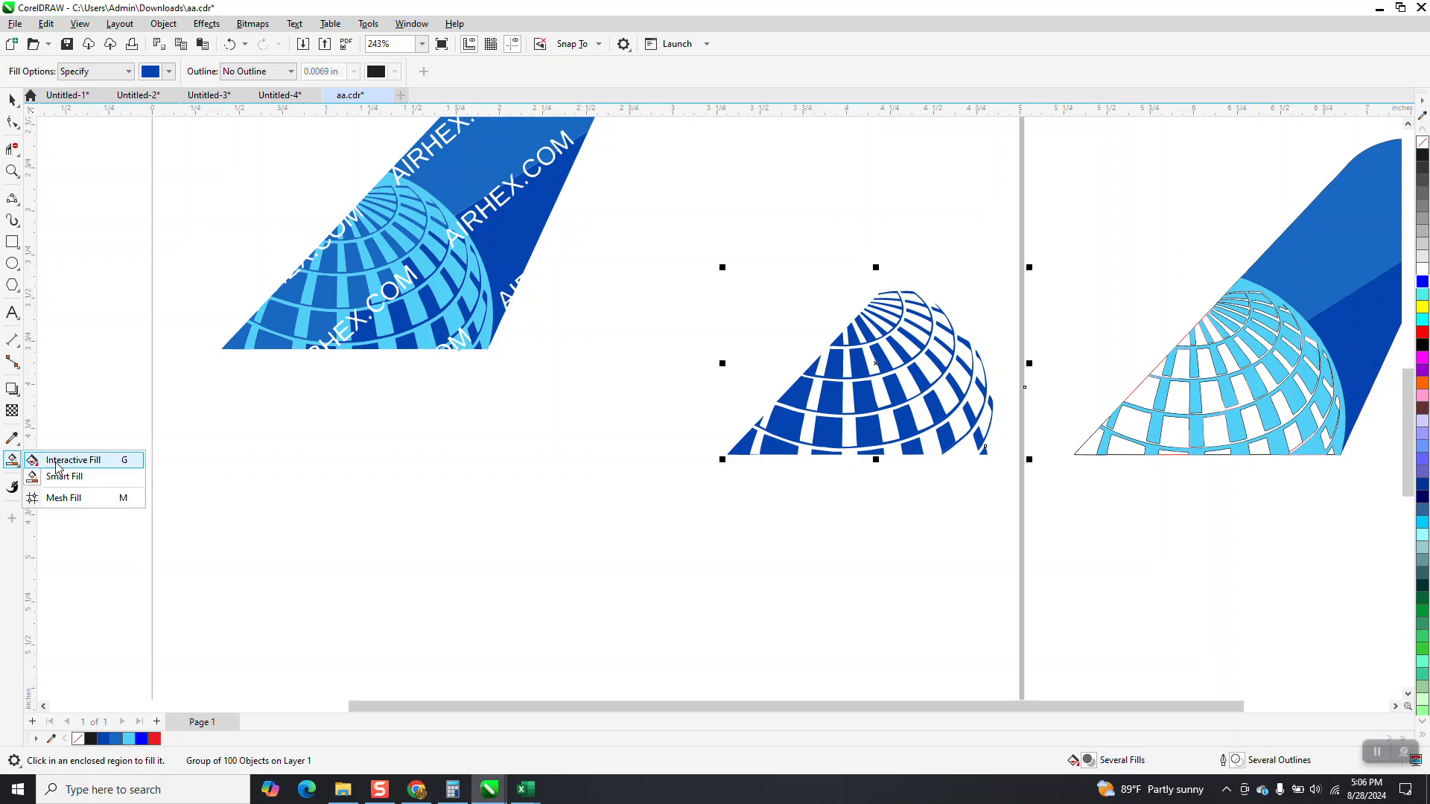
left_click(58, 462)
left_click_drag(976, 435, 739, 372)
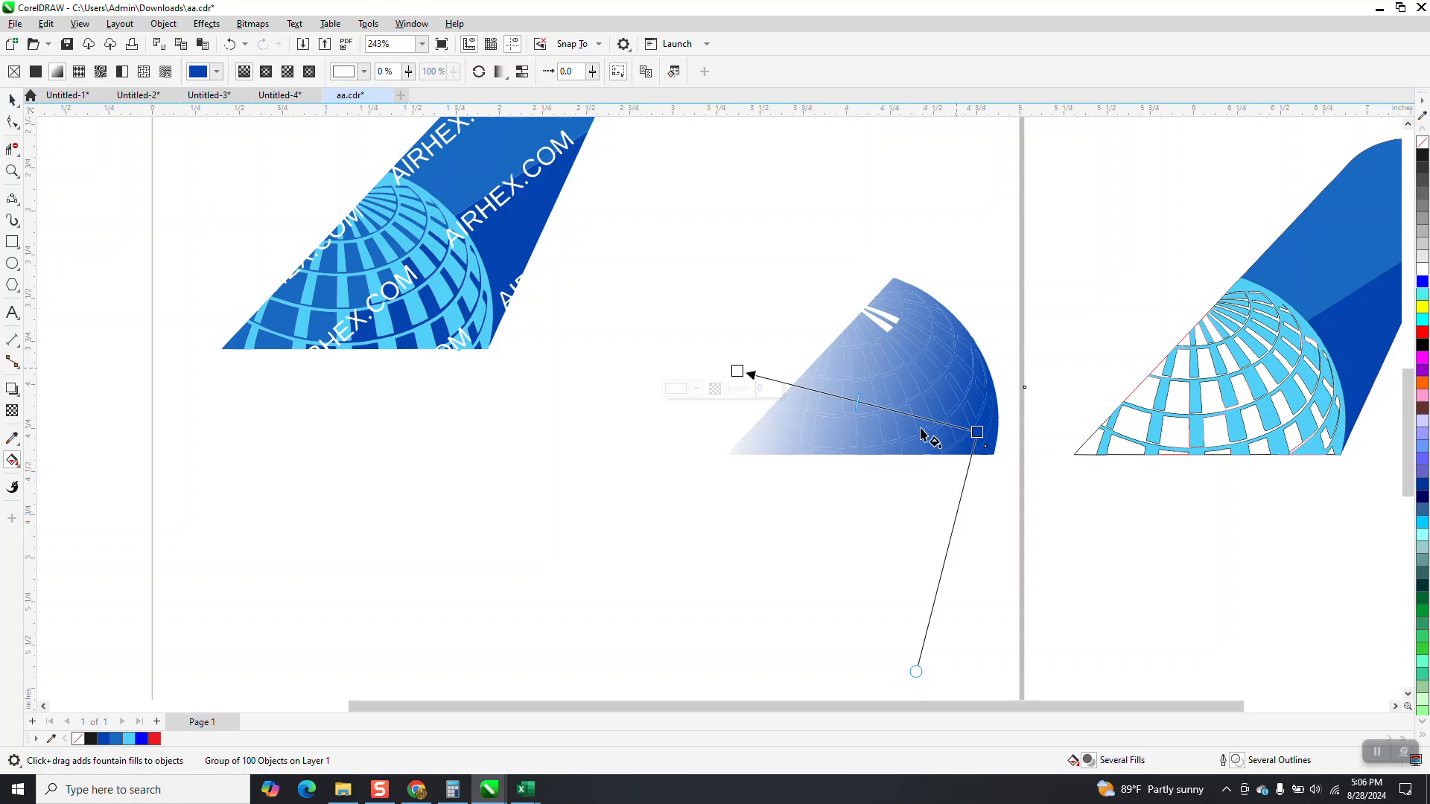
- Delete the gradient-filled group of globe pieces
left_click(11, 99)
key("Delete")
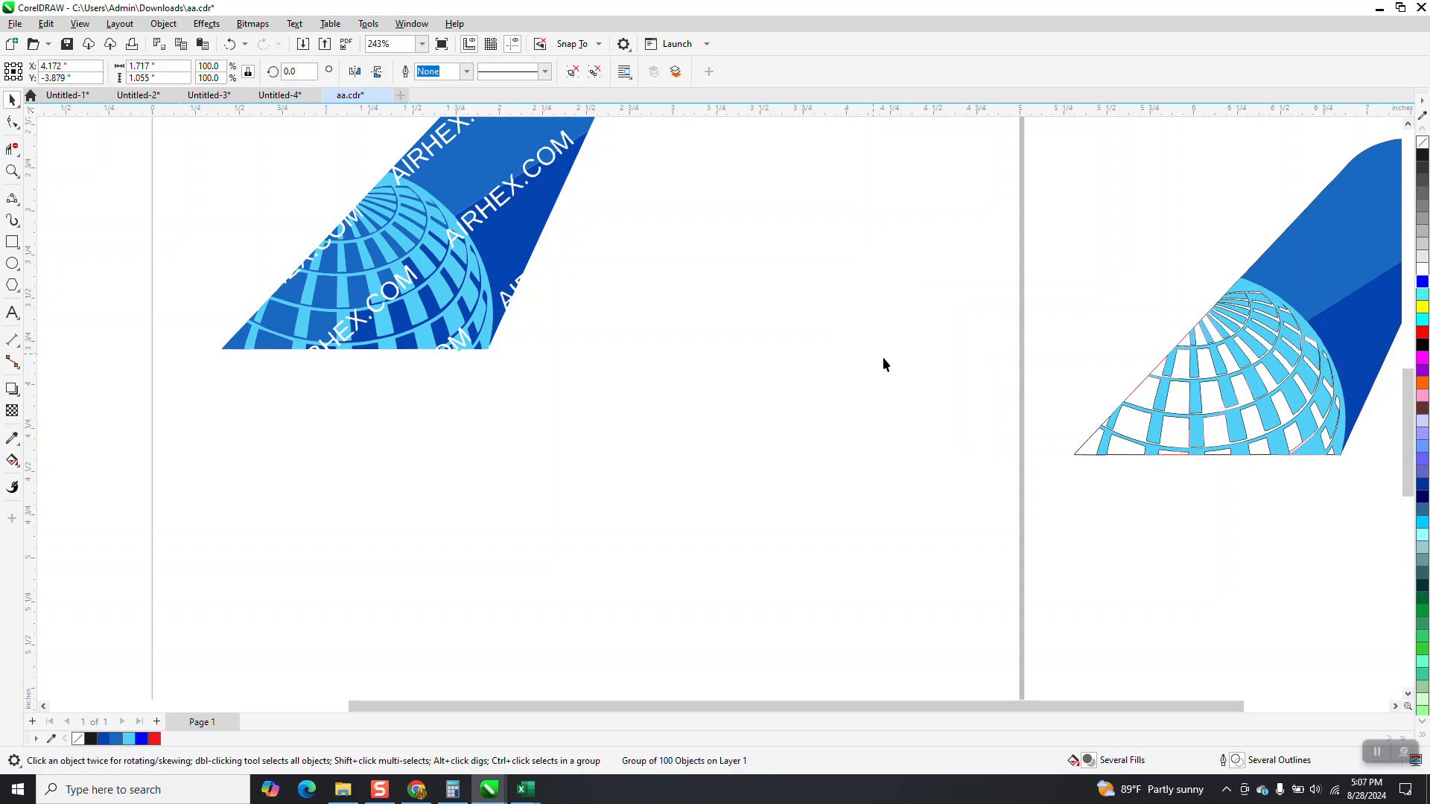
- Draw connected straight lines along the slanted edge and the base of the globe on the redrawn tail
scroll(614, 381, "down", 2)
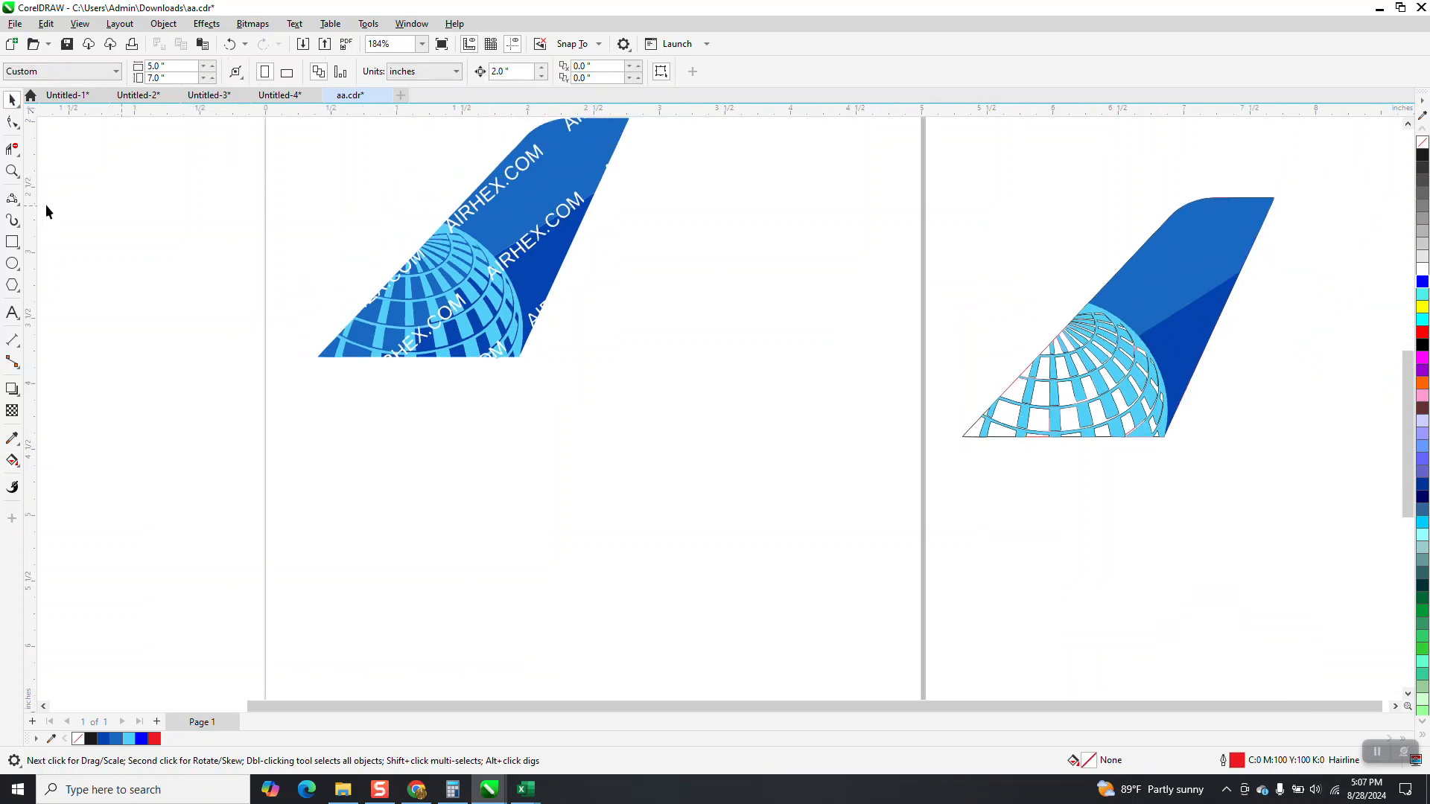
left_click_drag(931, 293, 1207, 472)
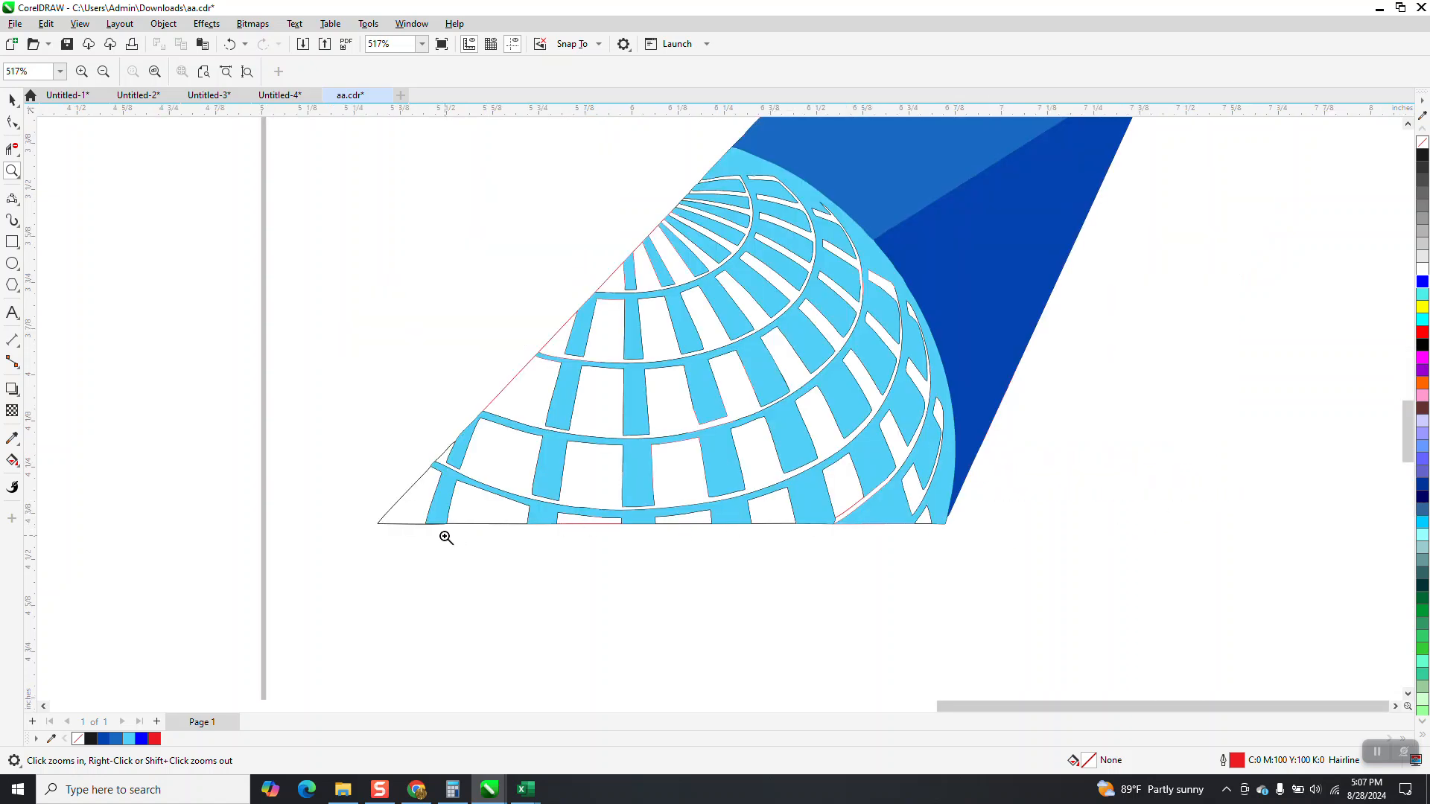
left_click(16, 202)
left_click(60, 216)
left_click_drag(723, 163, 945, 523)
- Close the globe outline with a three-point curve along its rounded edge, from the upper corner to the end of the base
left_click(16, 205)
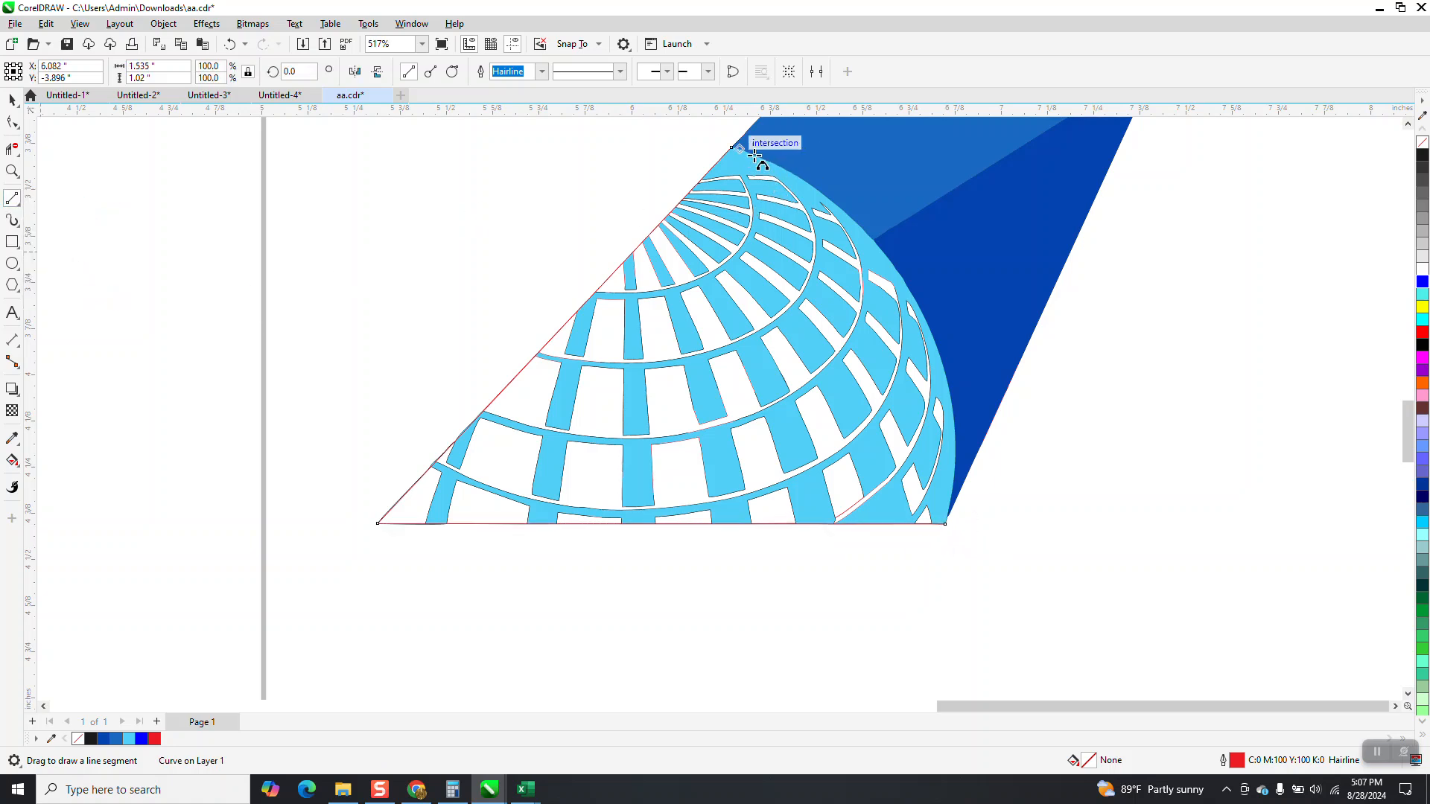
left_click_drag(732, 147, 944, 523)
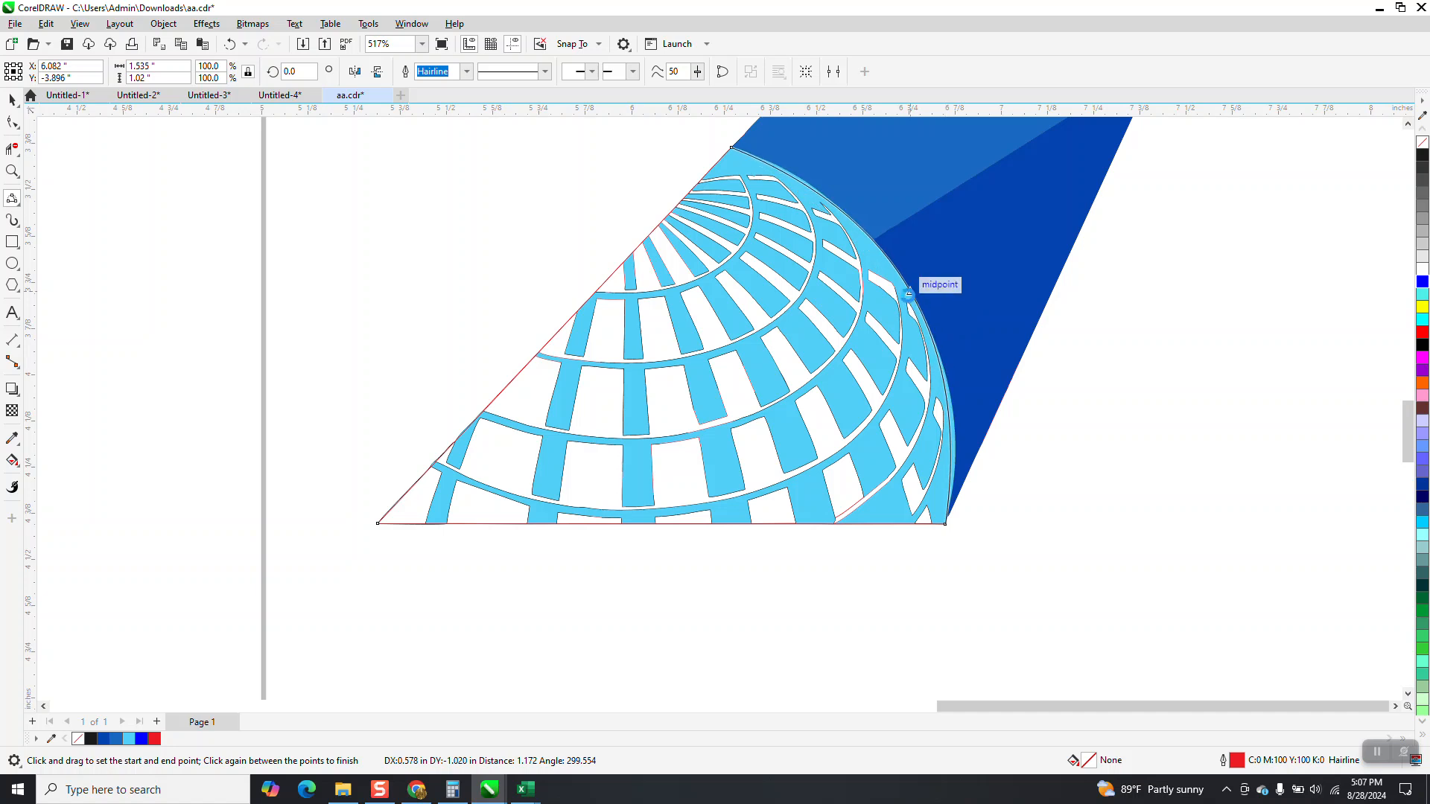
left_click(958, 351)
- Nudge the redrawn tail group 2 inches to the right, away from the new globe outline
scroll(938, 367, "down", 3)
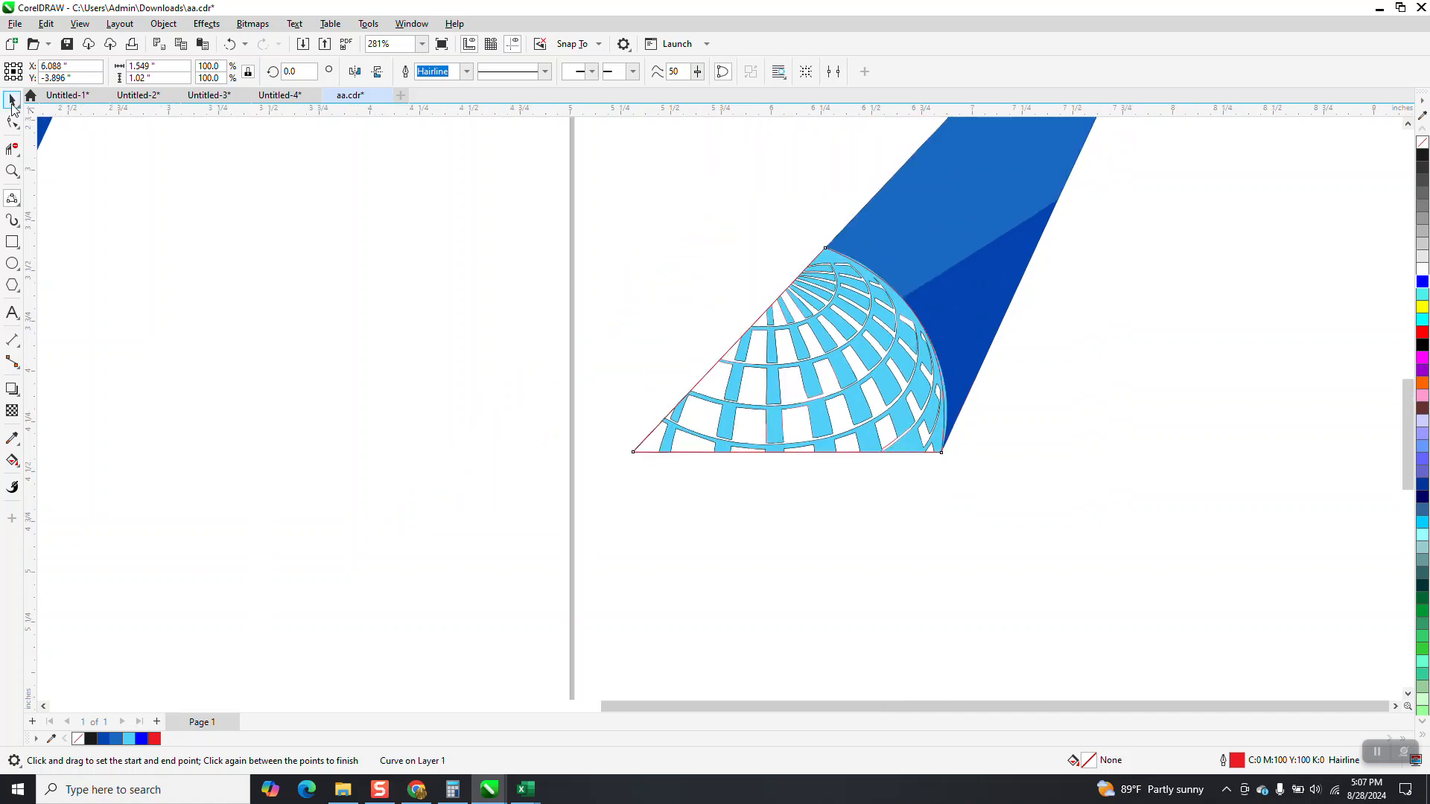
left_click(934, 258)
key("Right")
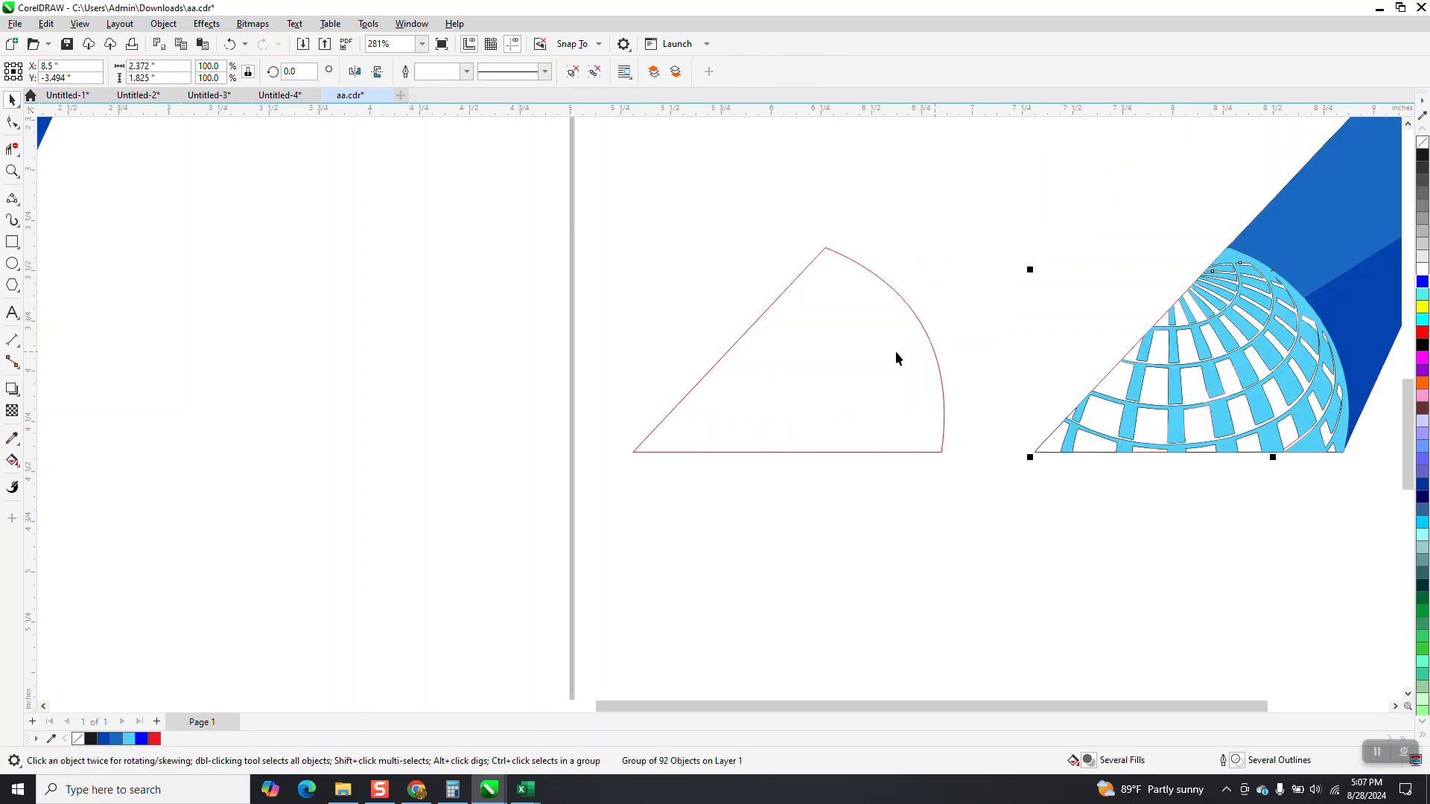
- Draw a rectangle about 1.87 by 1.51 inches around the globe outline and Smart Fill the outline with blue #0343AF
left_click_drag(594, 207, 971, 511)
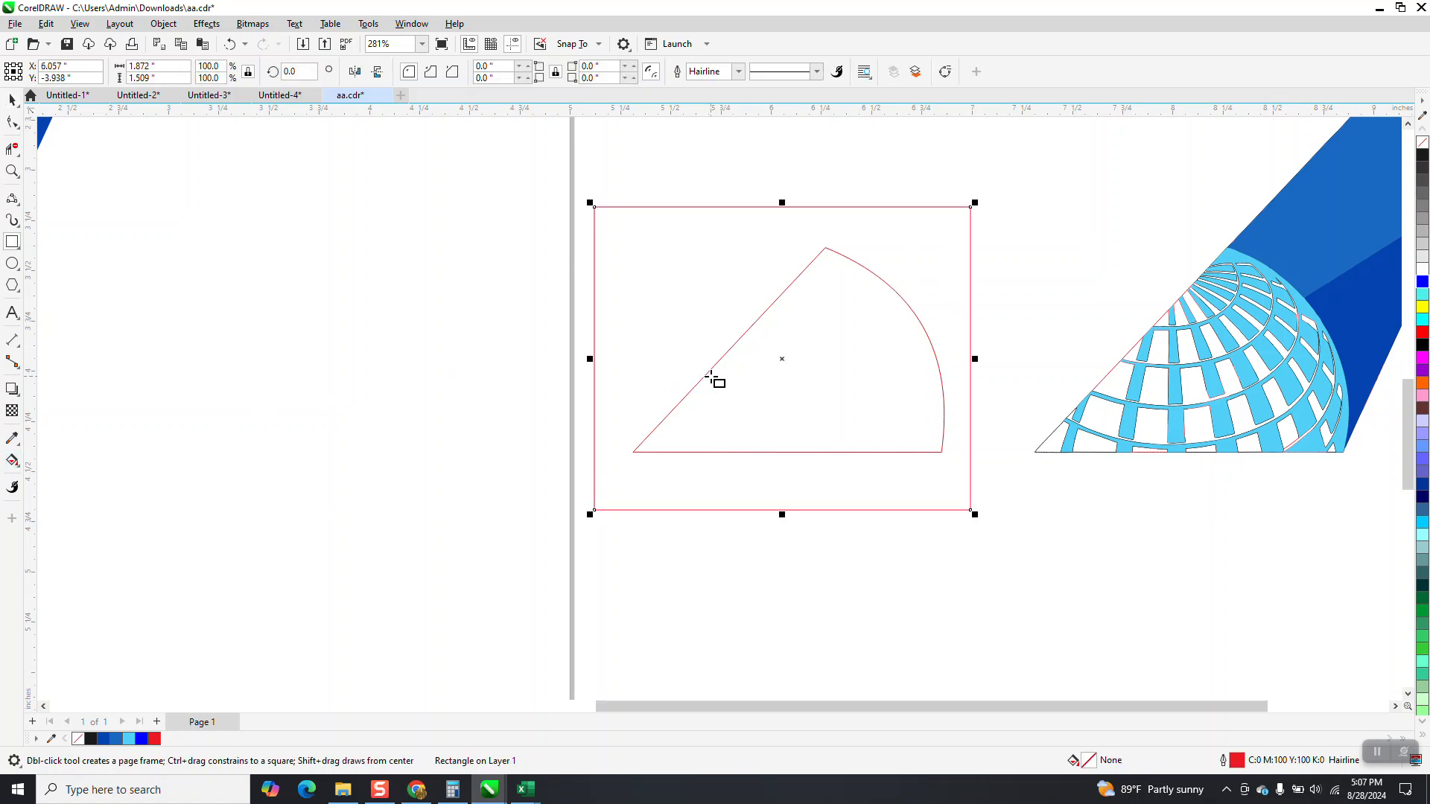
left_click(21, 469)
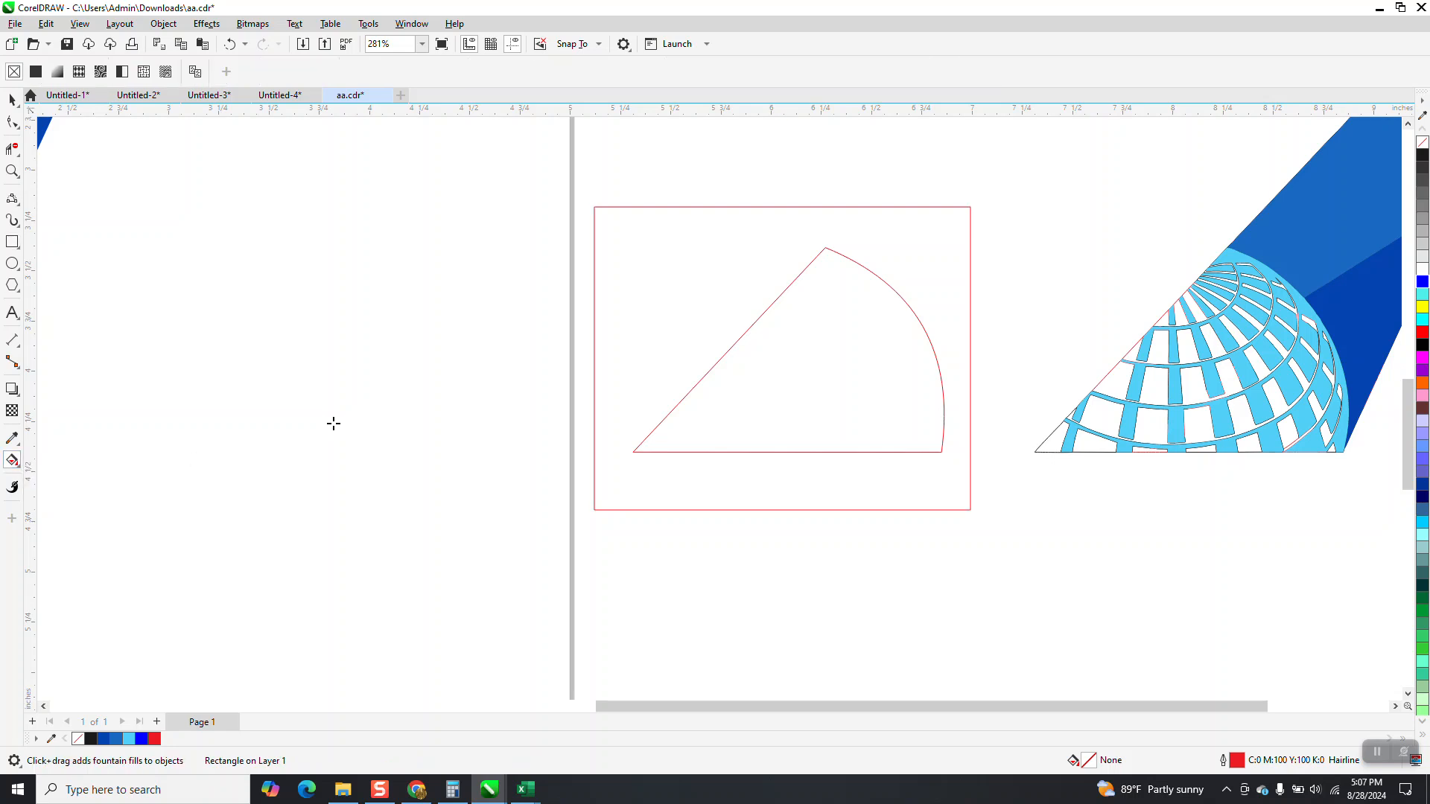
left_click(782, 380)
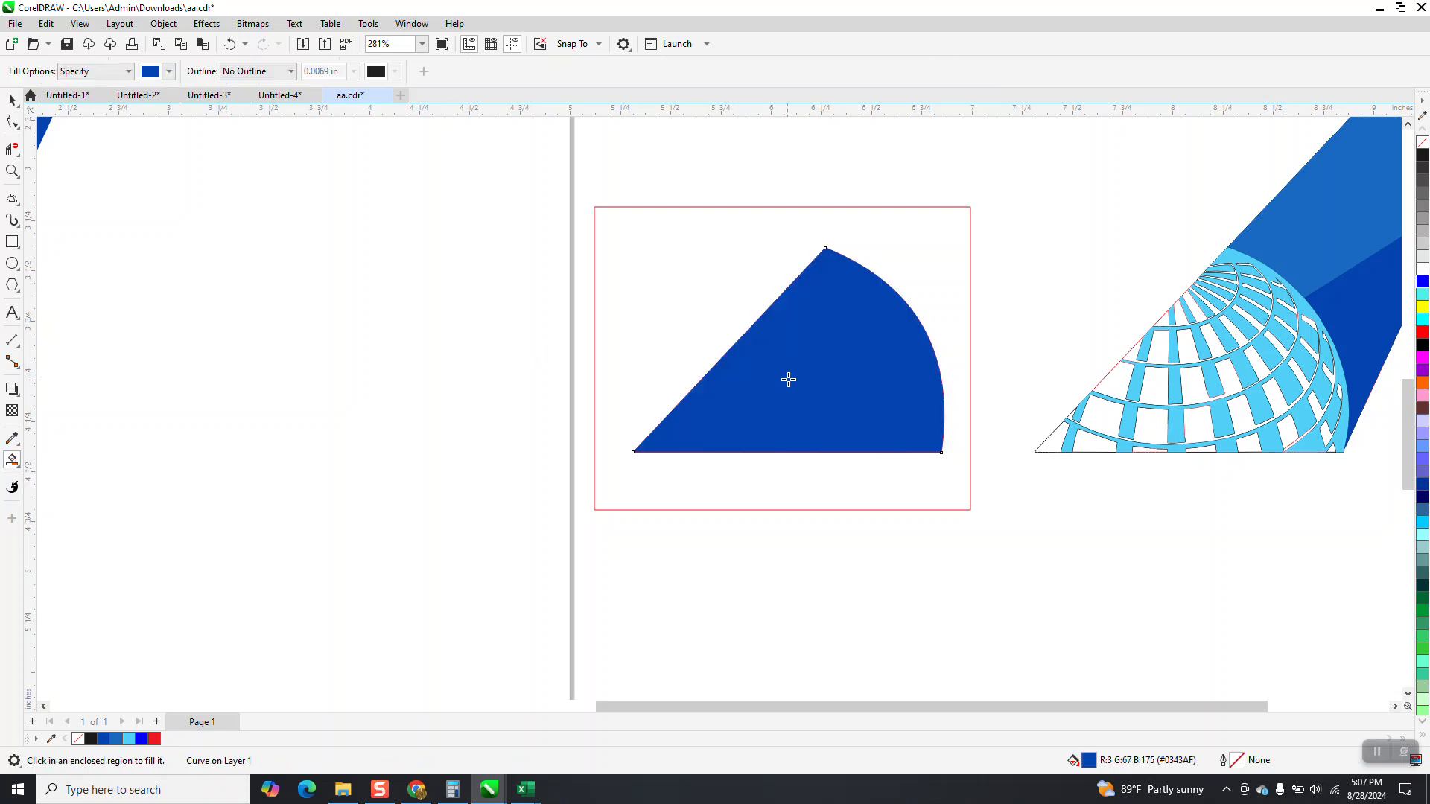
- Delete the rectangle surrounding the blue globe shape
left_click(12, 99)
key("space")
left_click(905, 213)
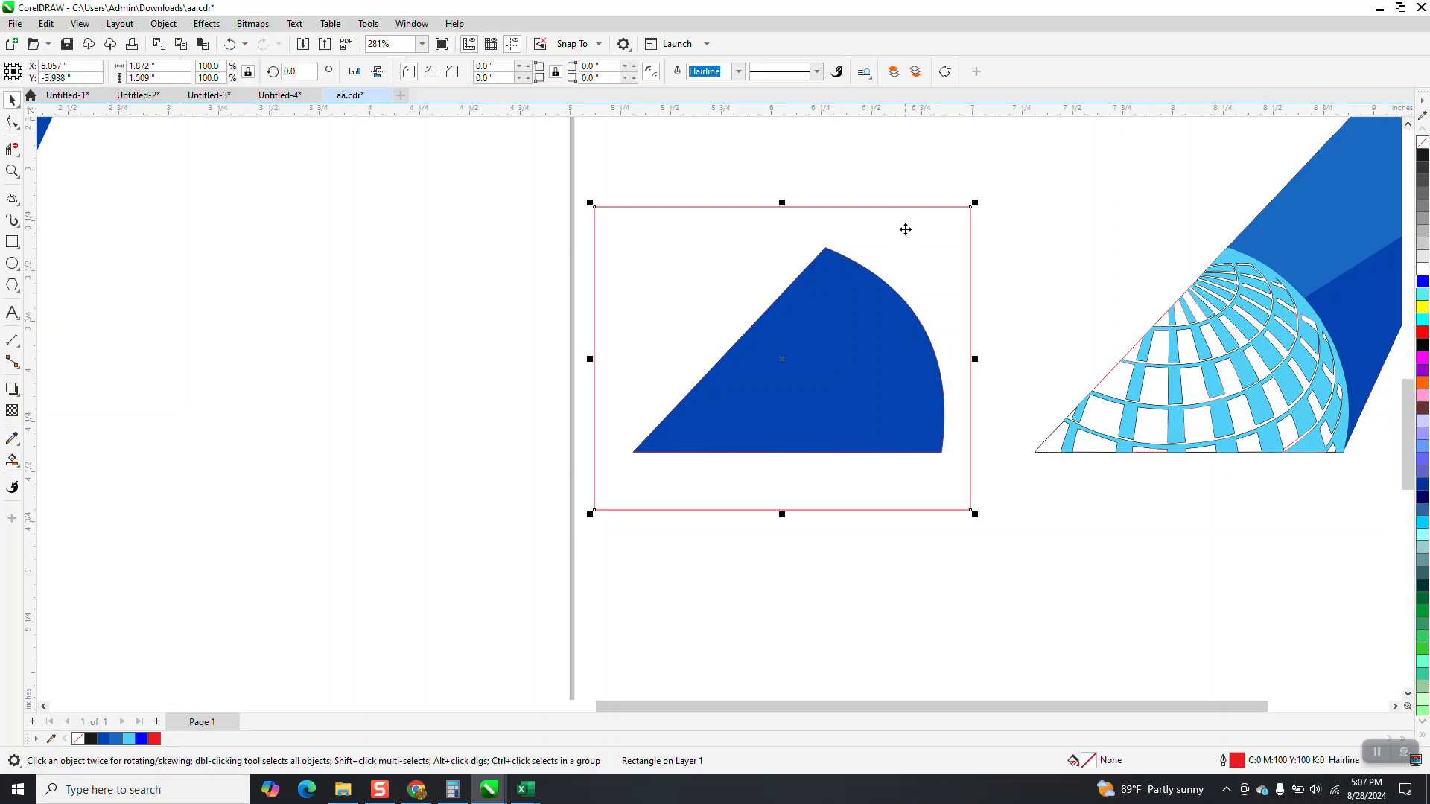
key("Delete")
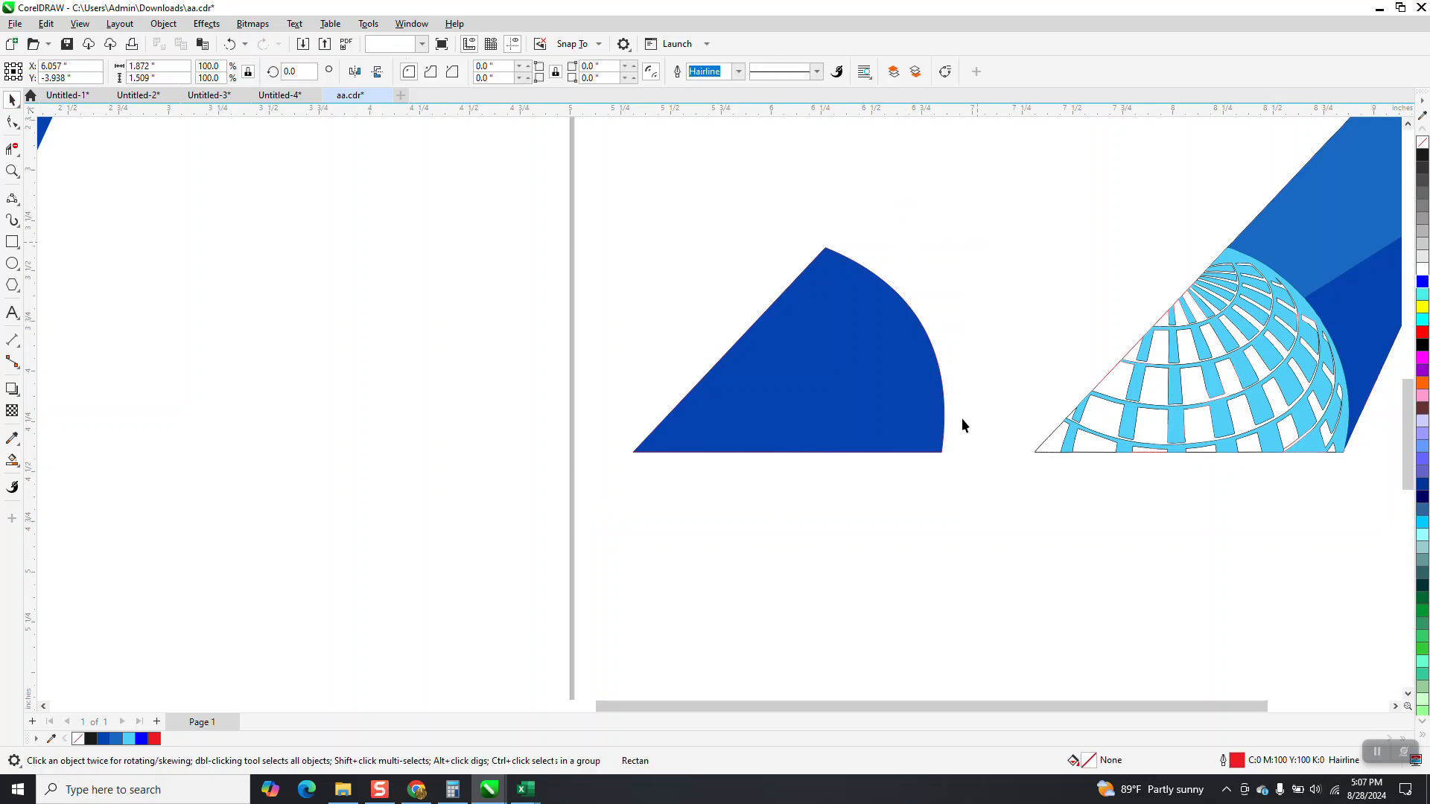
- Apply a linear blue-to-white fountain fill to the blue globe shape, running from its curved edge to its slanted edge
left_click(922, 447)
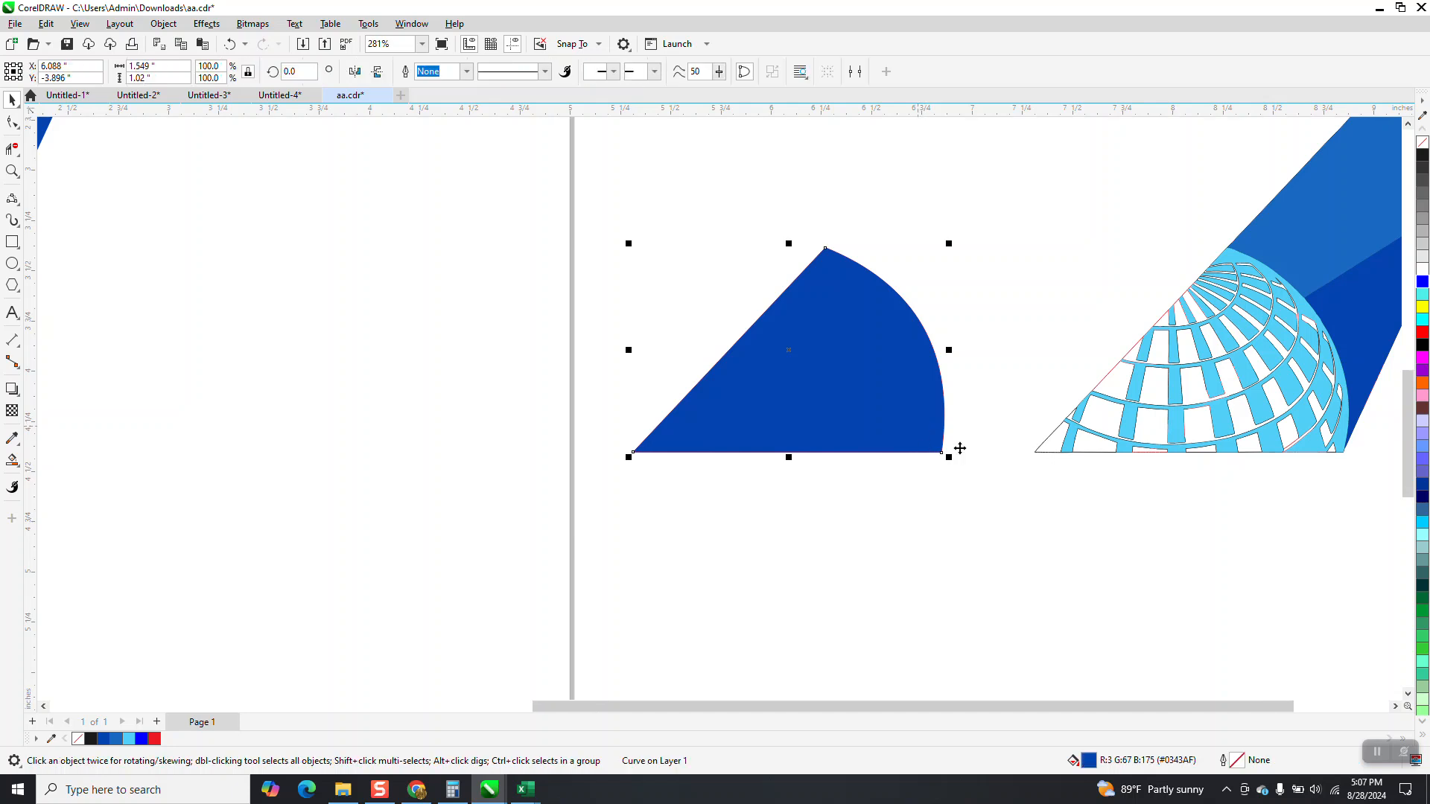
scroll(948, 453, "down", 2)
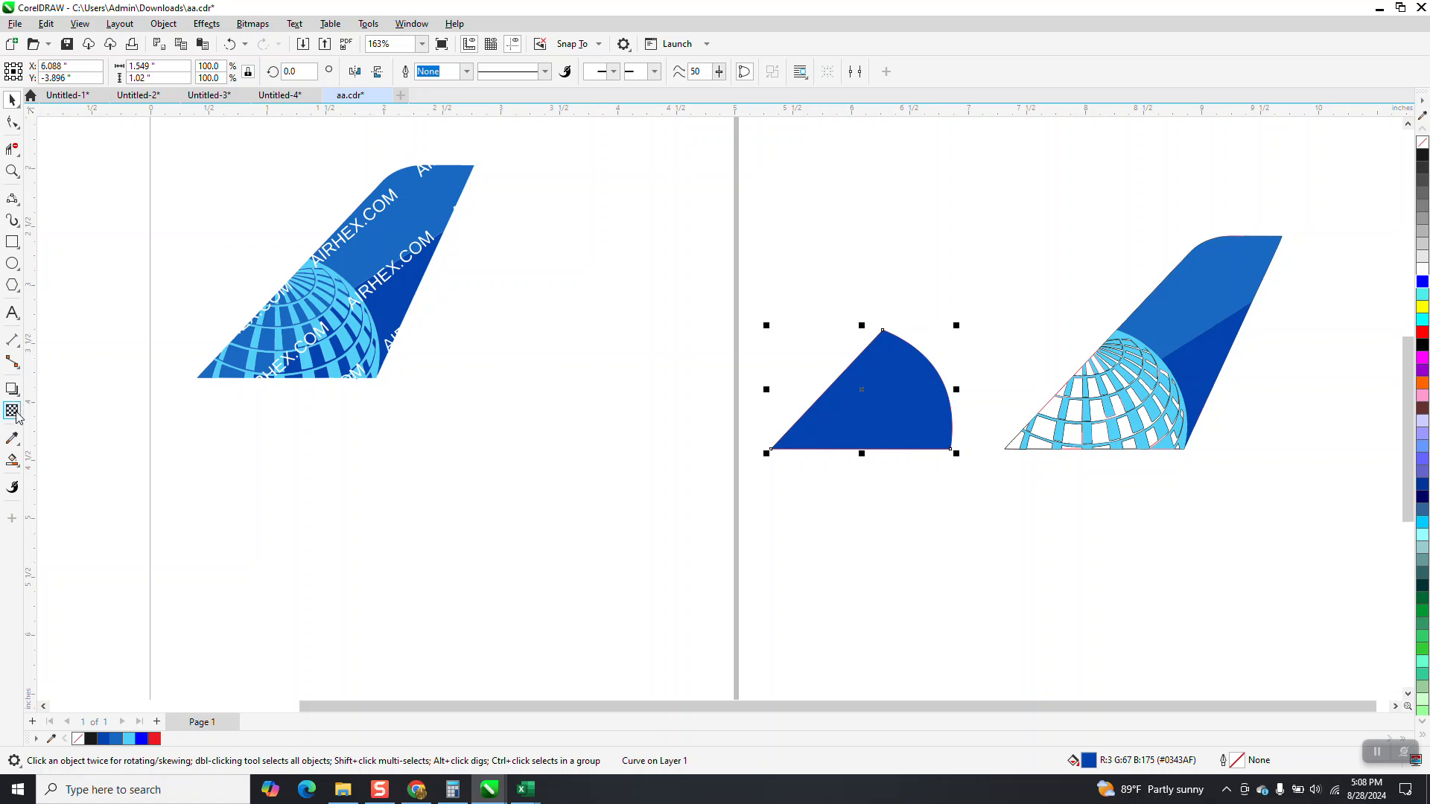
left_click(16, 442)
left_click(21, 474)
left_click(59, 458)
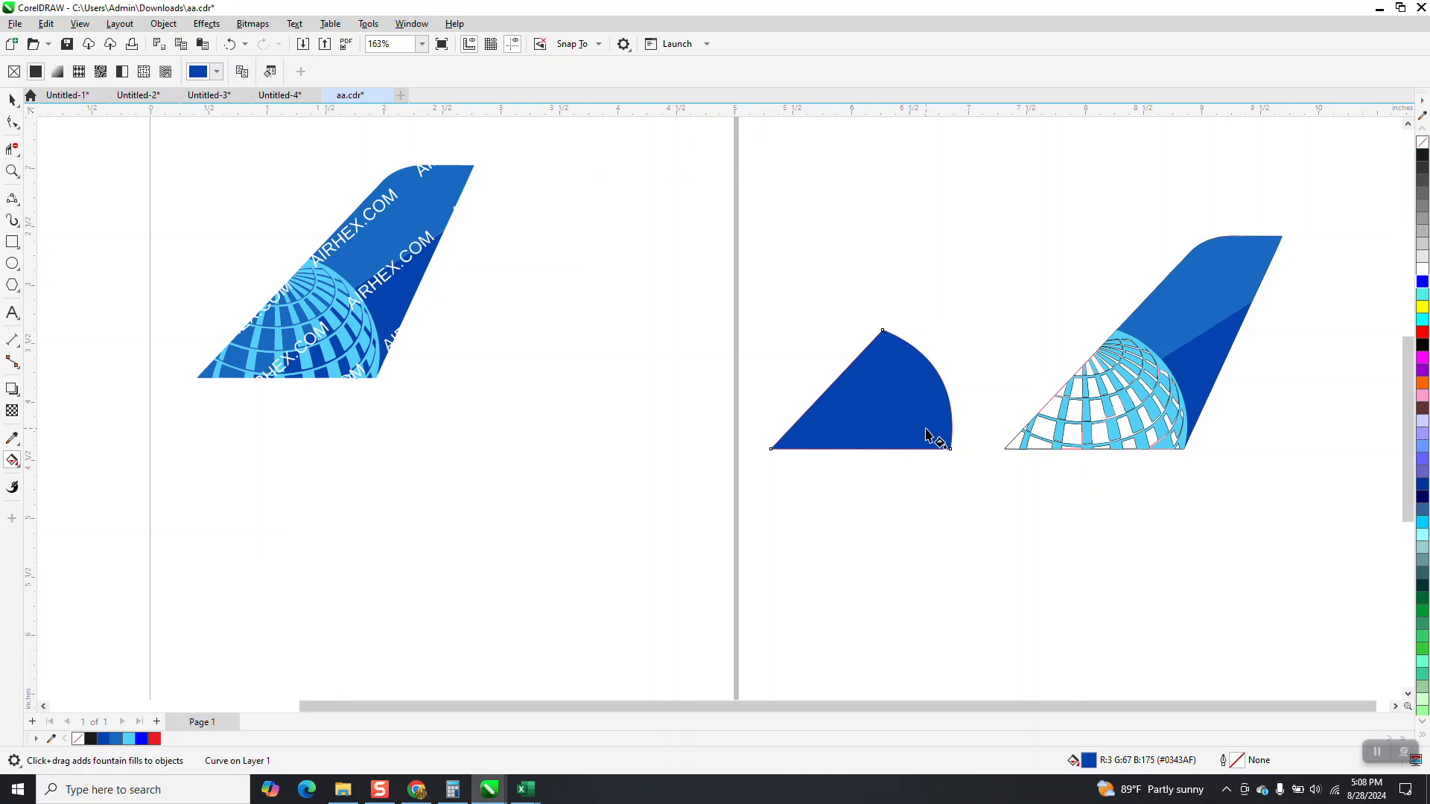
left_click_drag(942, 432, 816, 403)
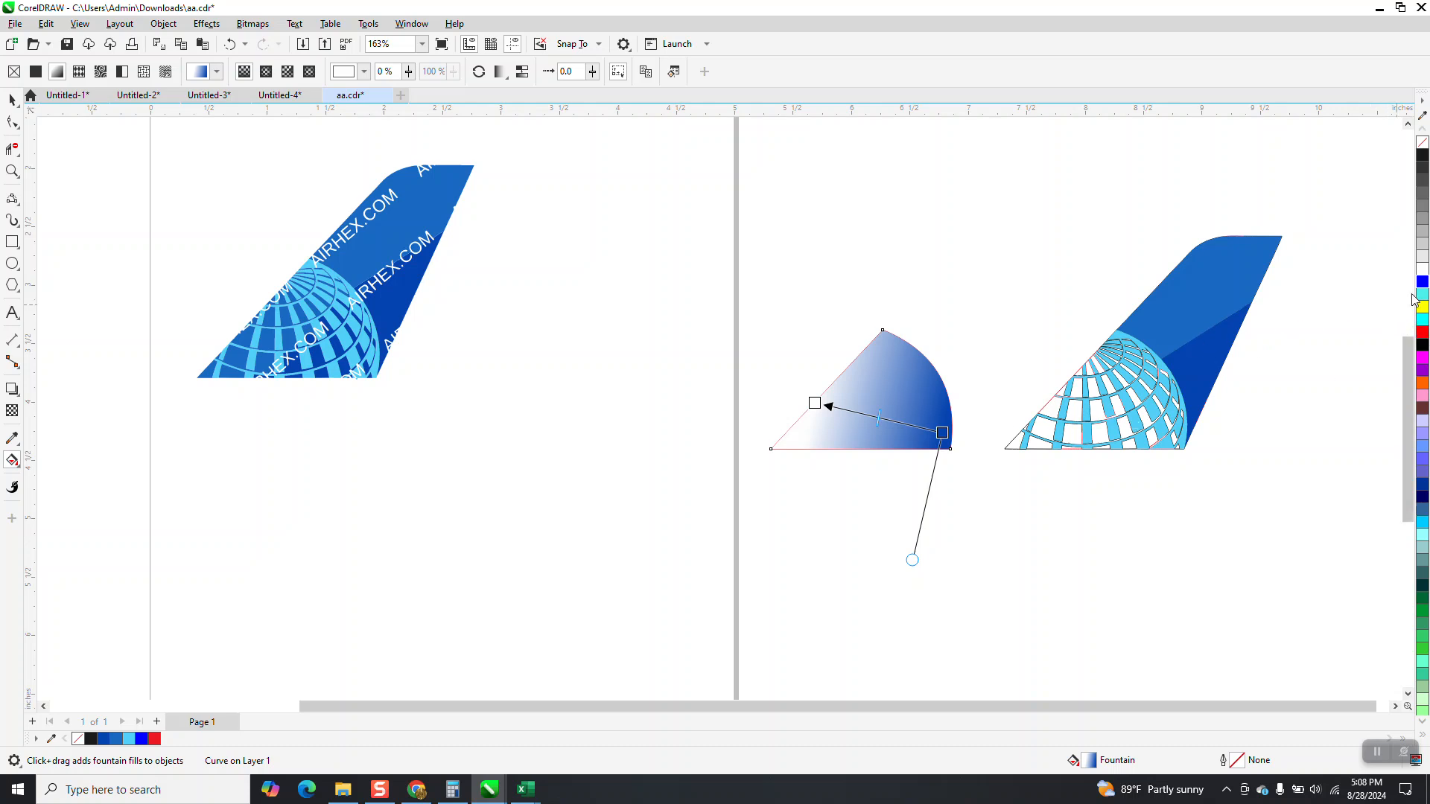
- Recolor the gradient's white end to blue tinted with white, and move its dark start point slightly inward from the curved edge
left_click_drag(1424, 286, 820, 406)
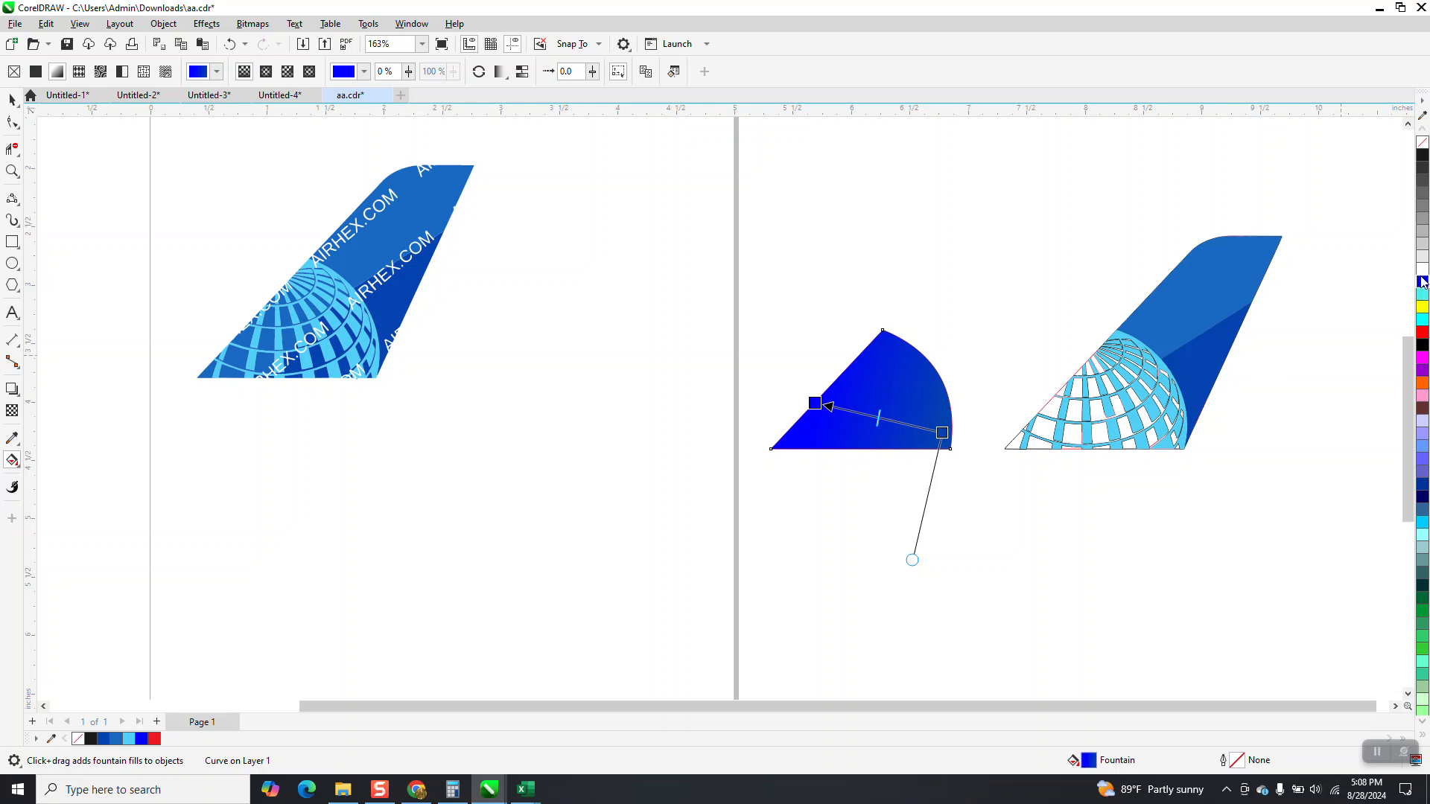
left_click(1424, 269, "ctrl")
left_click(1423, 269, "ctrl")
left_click(1423, 269, "ctrl")
left_click(1424, 271, "ctrl")
left_click(1424, 270, "ctrl")
left_click(1423, 268, "ctrl")
left_click_drag(940, 436, 915, 435)
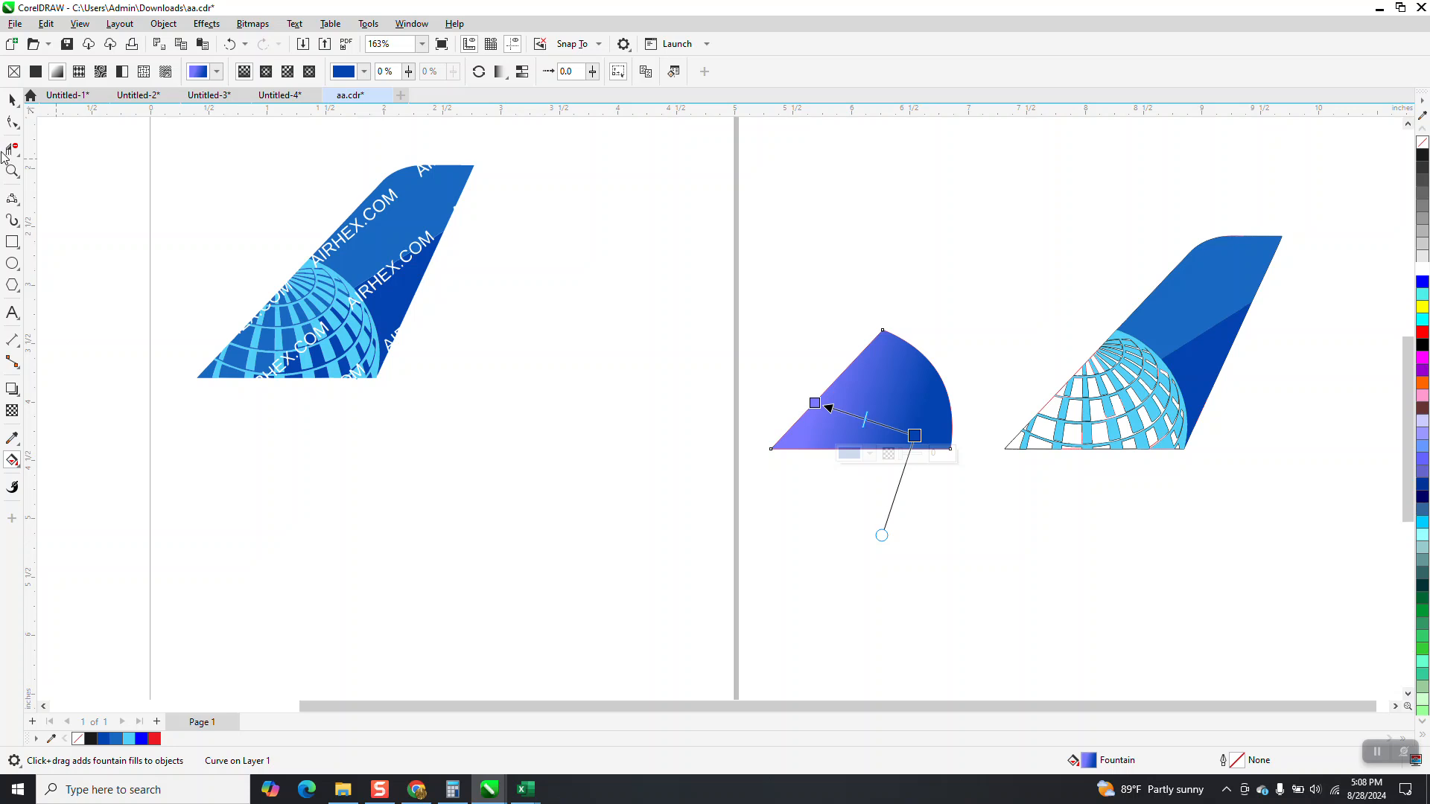
- Move the gradient-filled globe shape 2 inches to the right, onto the globe of the redrawn tail
left_click(12, 171)
left_click_drag(699, 288, 1337, 530)
left_click(12, 99)
left_click(525, 303)
key("space")
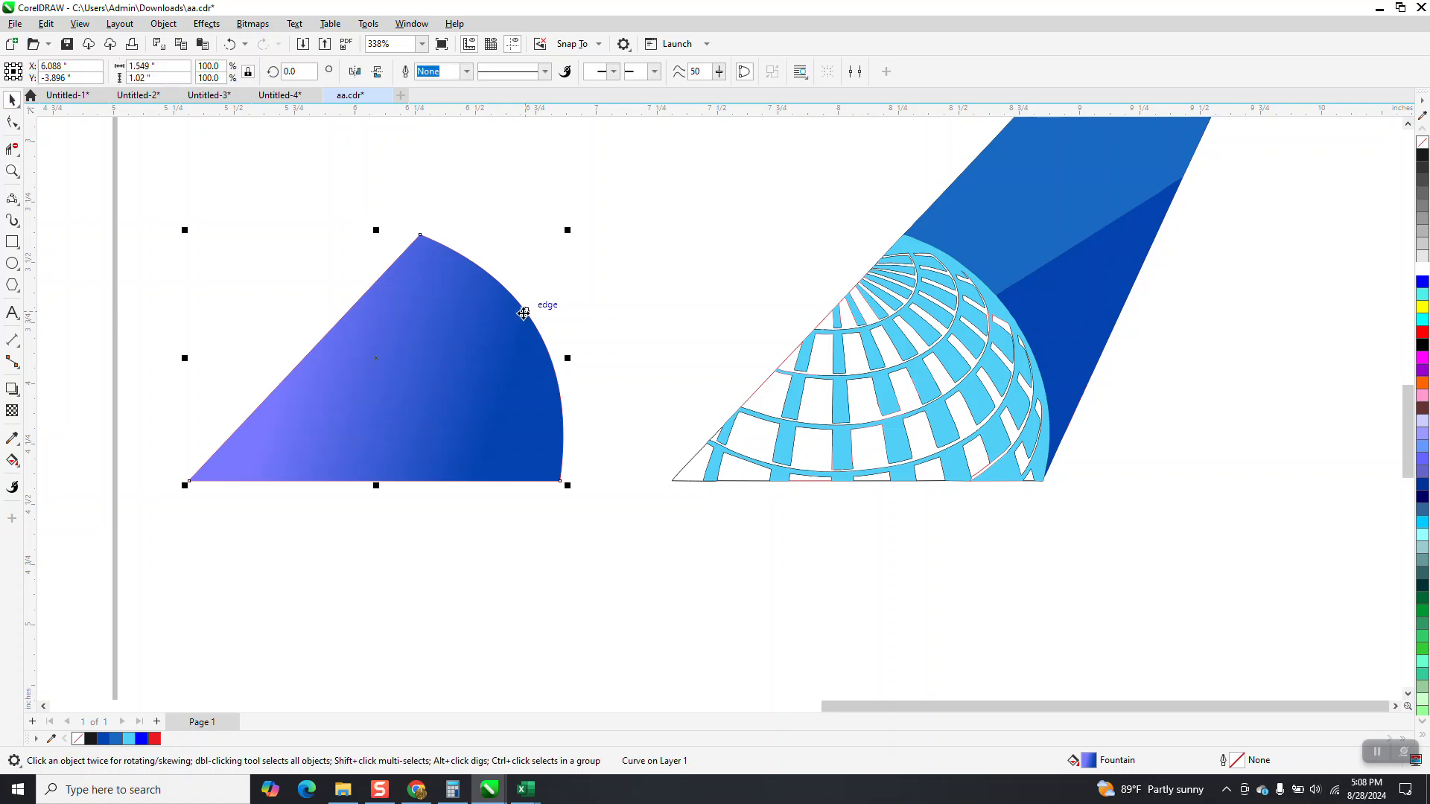
key("Right")
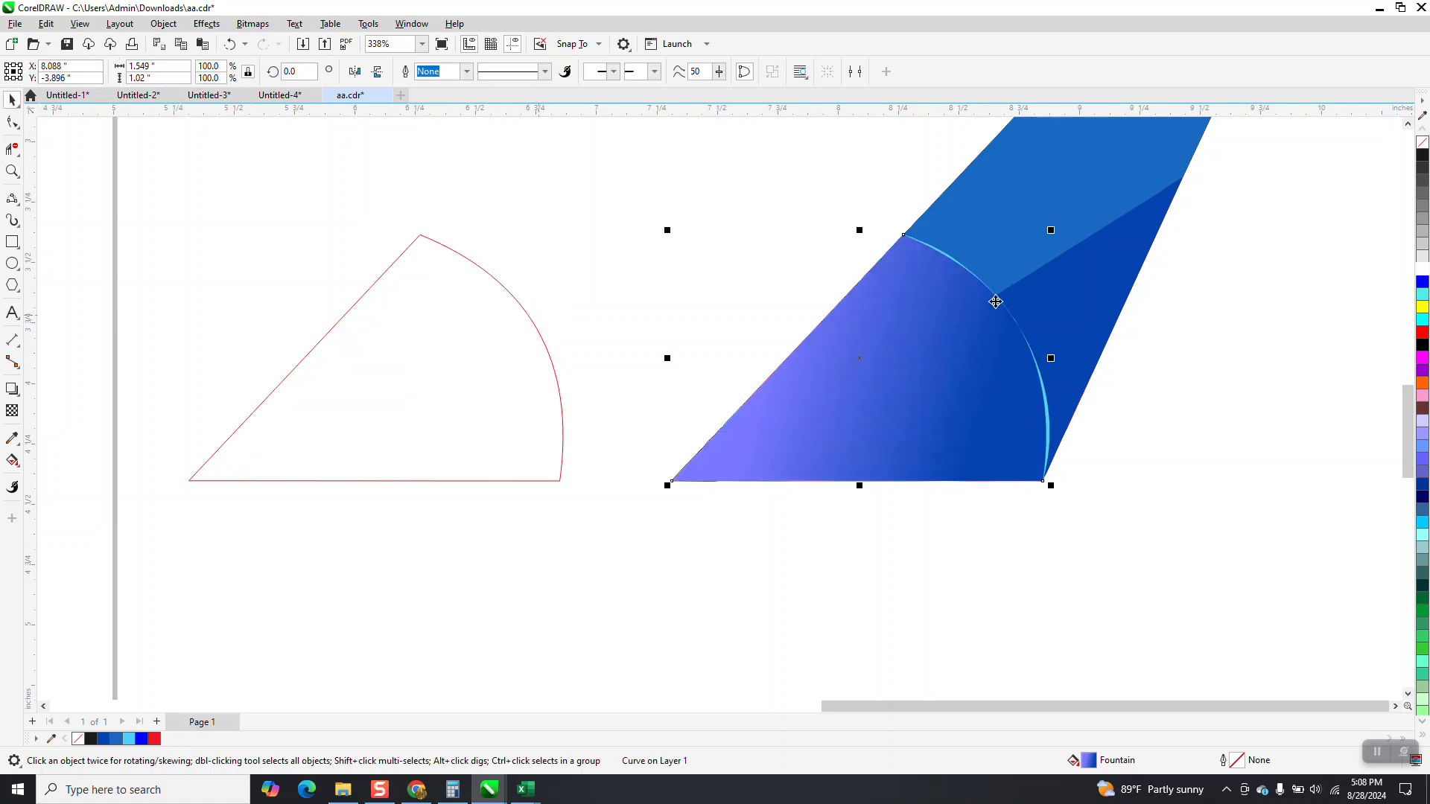
- Send the gradient globe shape to the back of the page, behind the light-blue grid
left_click(168, 24)
mouse_move(187, 265)
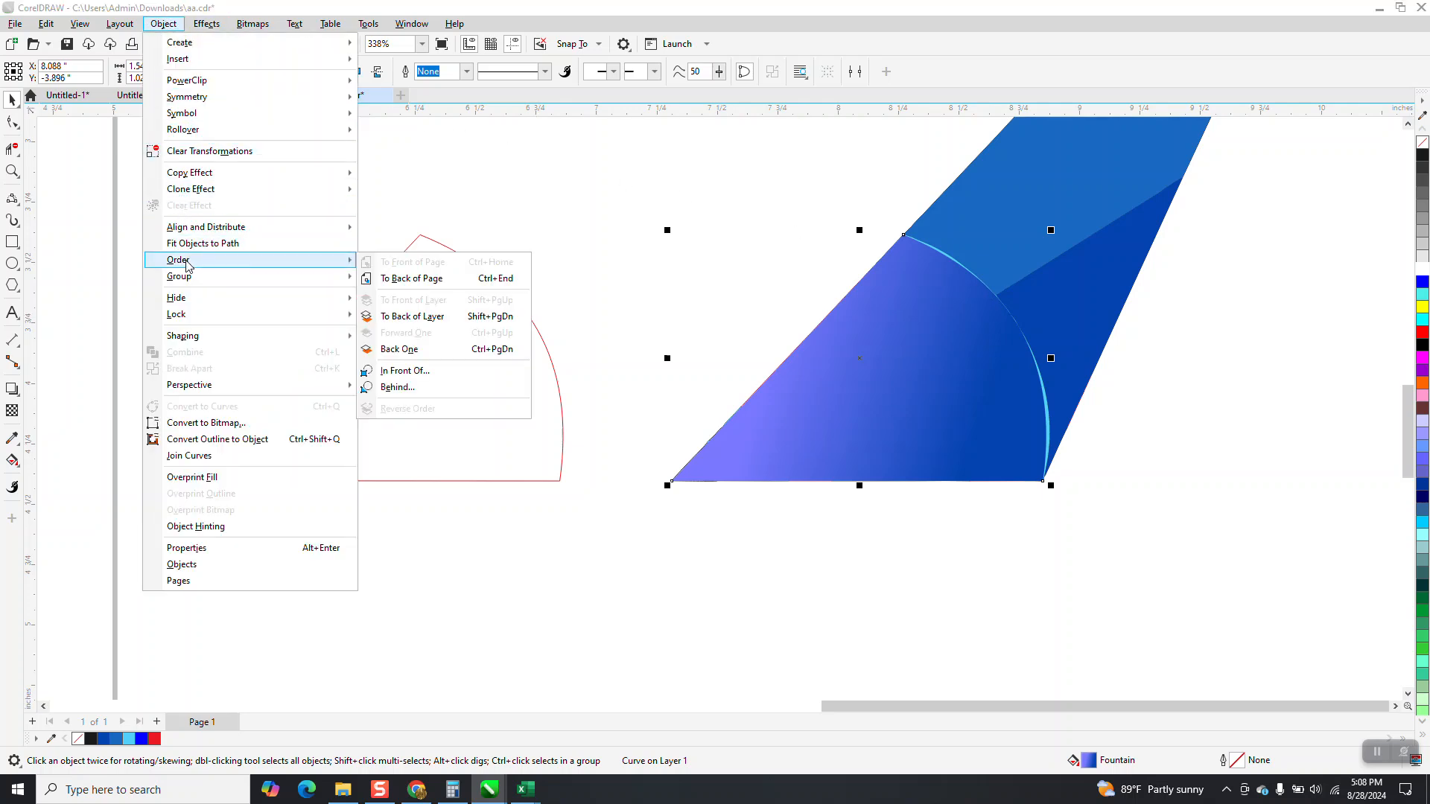
left_click(387, 279)
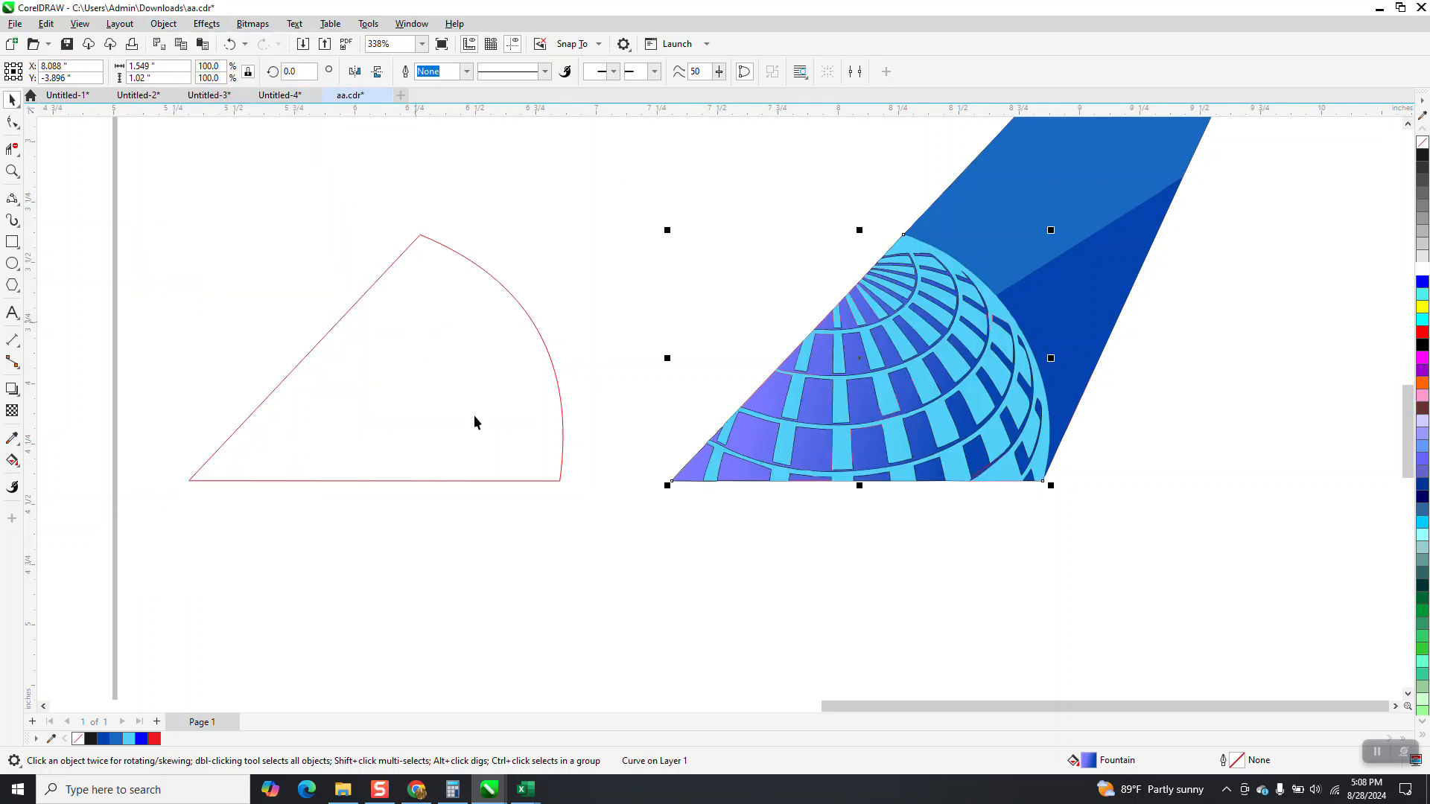
- Delete the leftover red globe outline and place the watermarked tail logo directly beside the redrawn tail
left_click(526, 442)
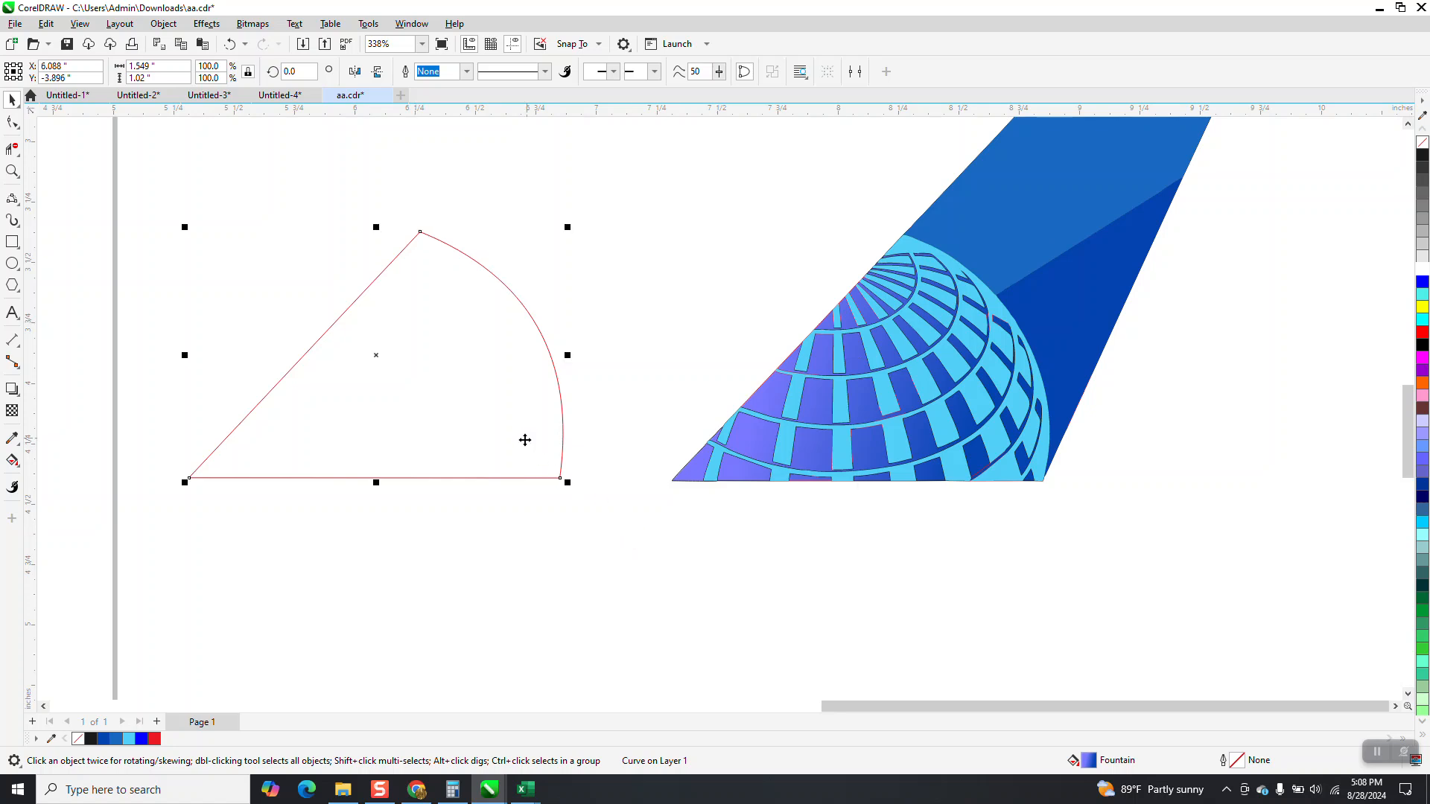
key("Delete")
scroll(928, 506, "down", 2)
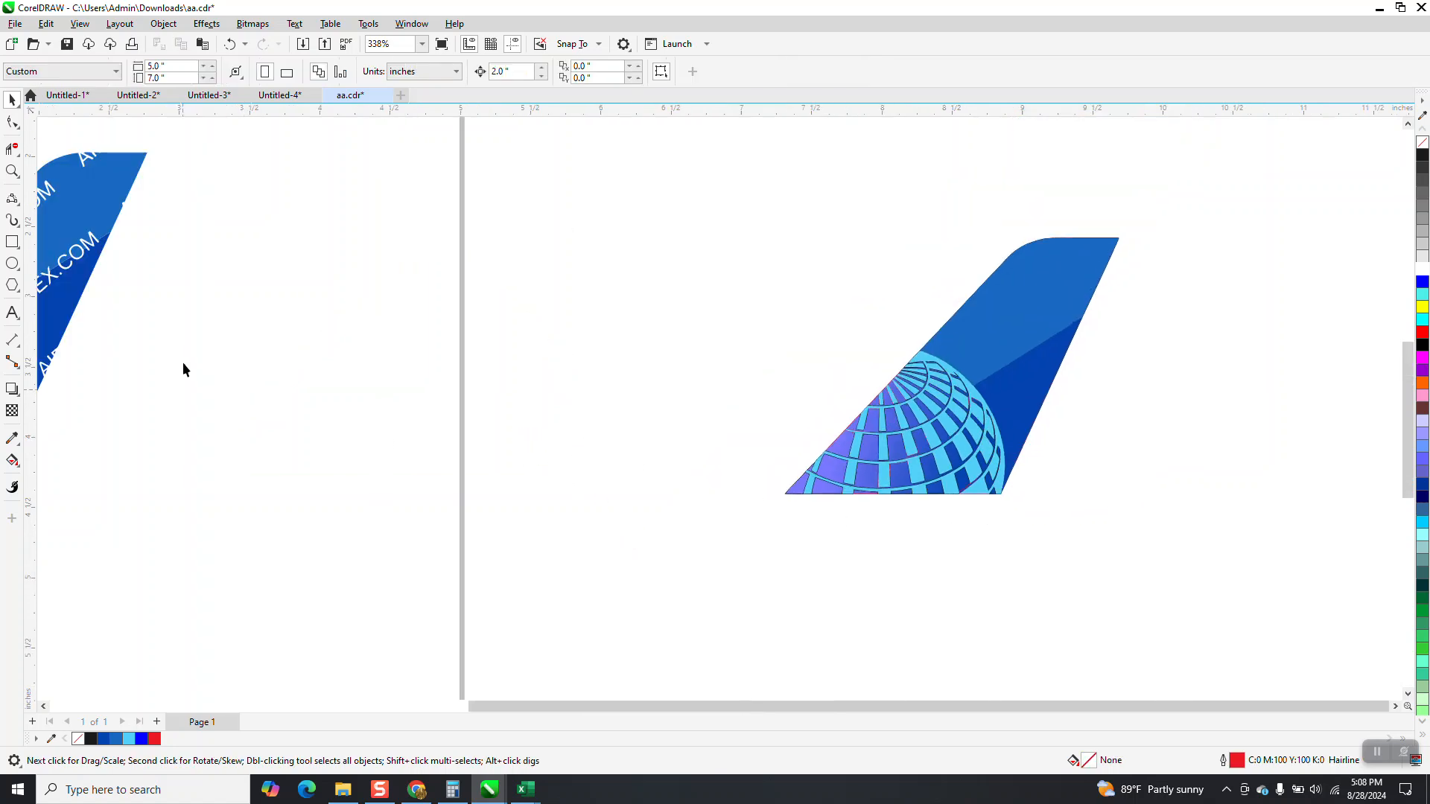
left_click_drag(89, 246, 779, 331)
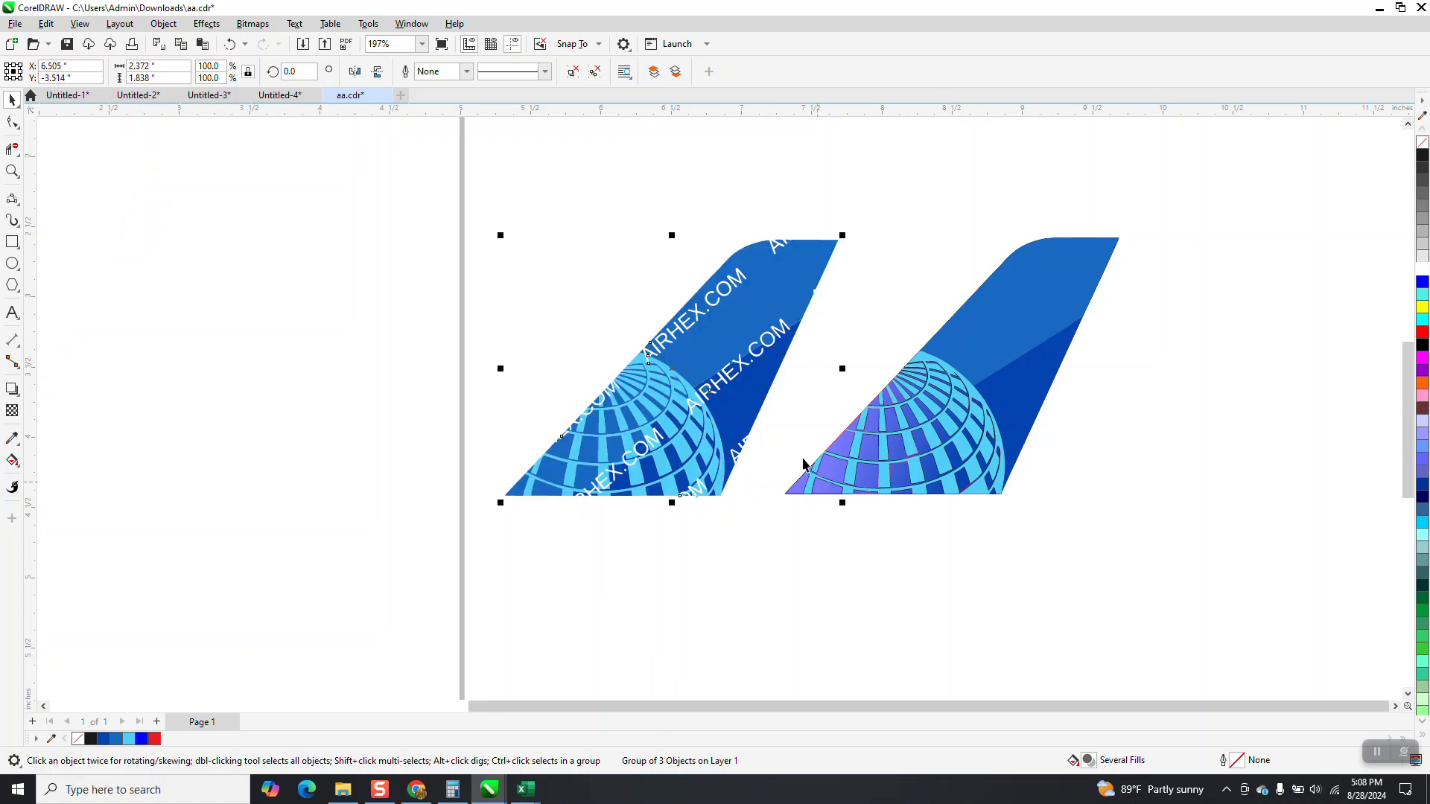
left_click(862, 477)
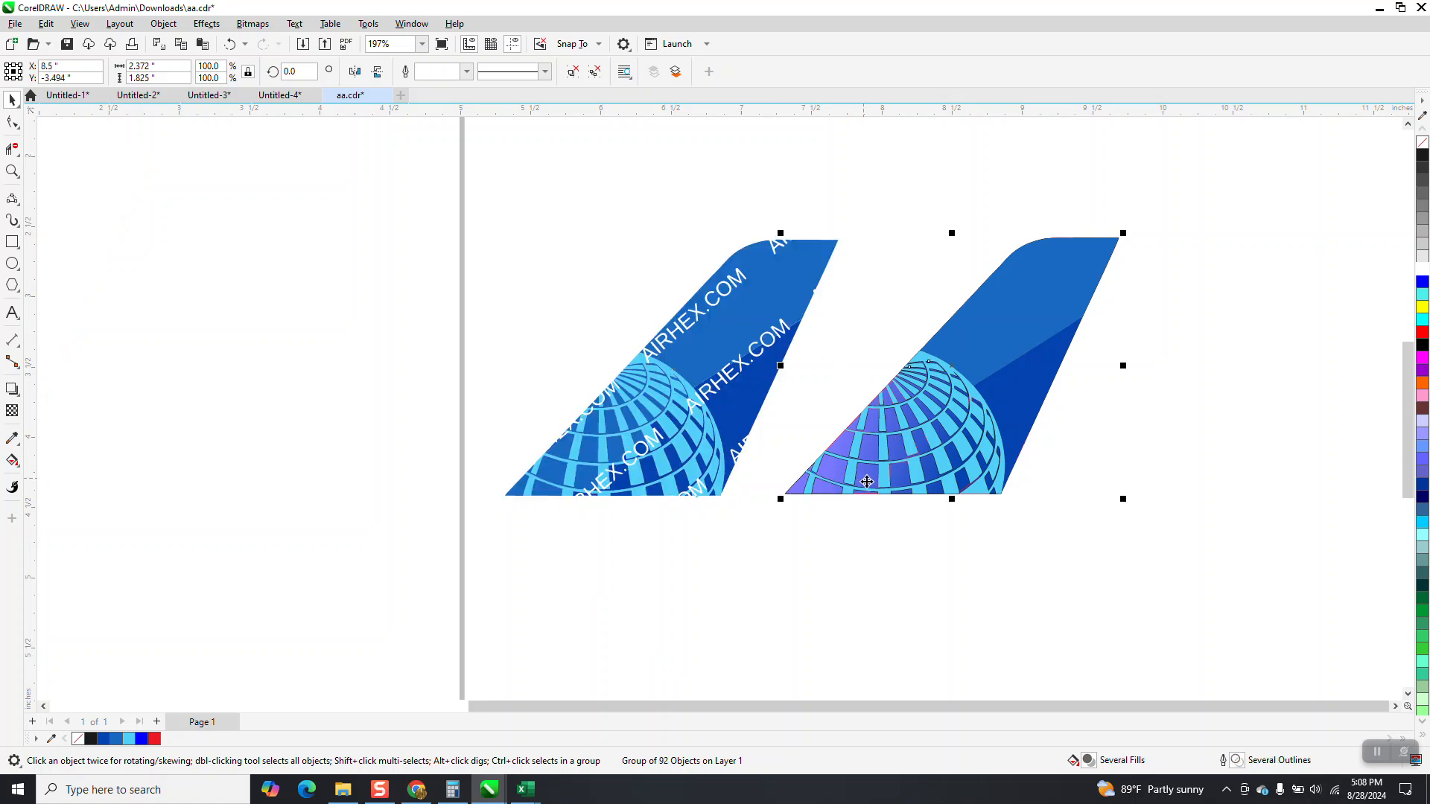
left_click(13, 462)
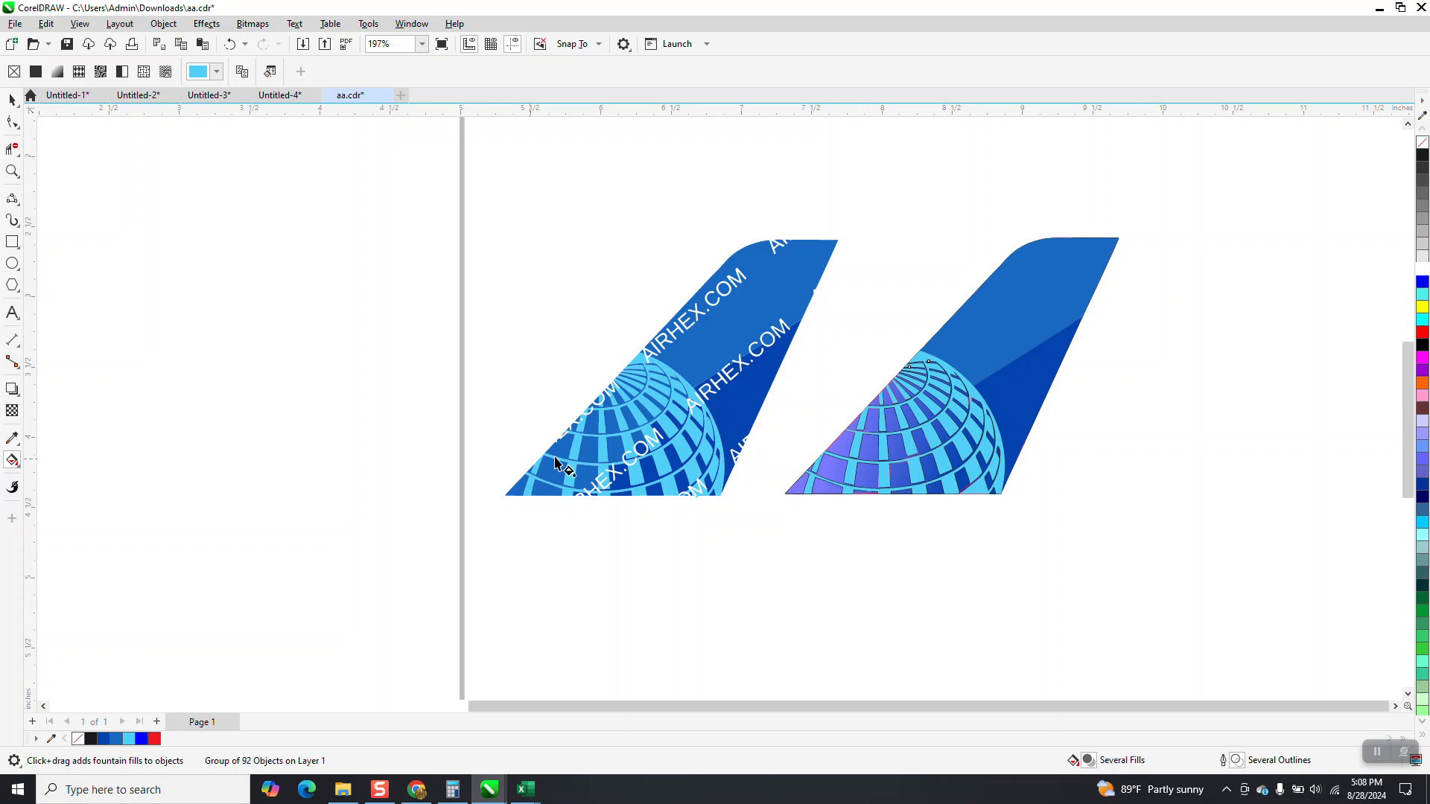
left_click(16, 464)
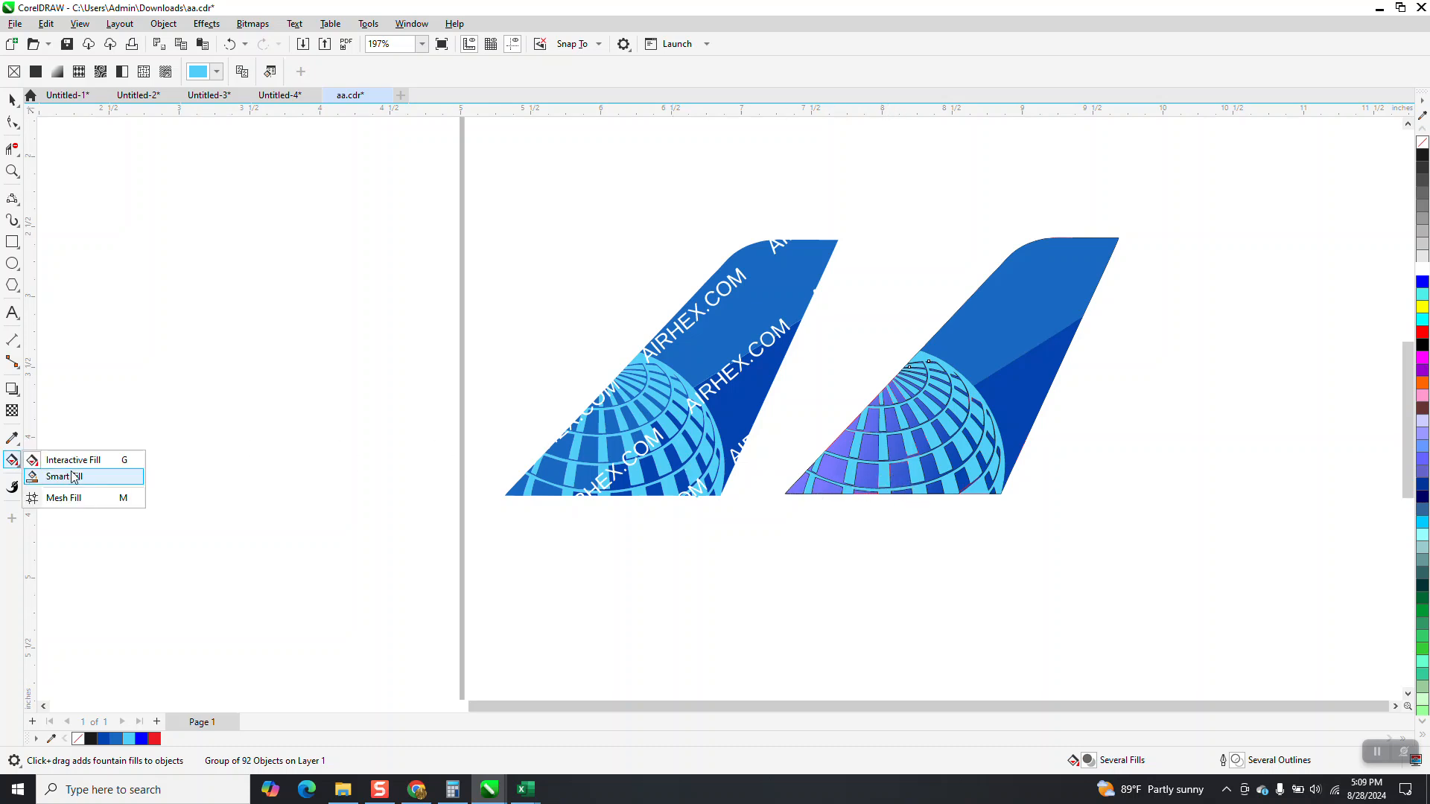
left_click(73, 460)
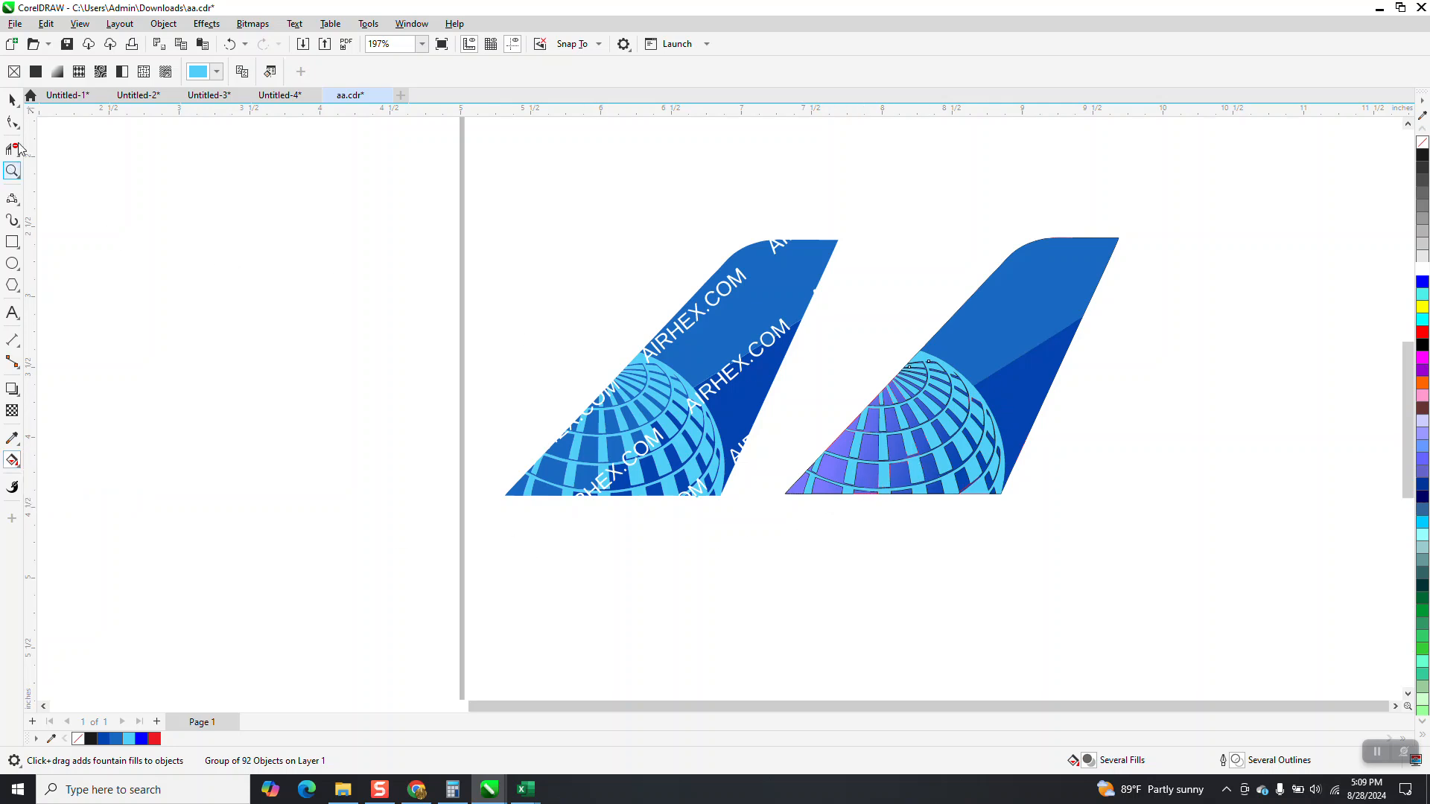
left_click(11, 99)
key("space")
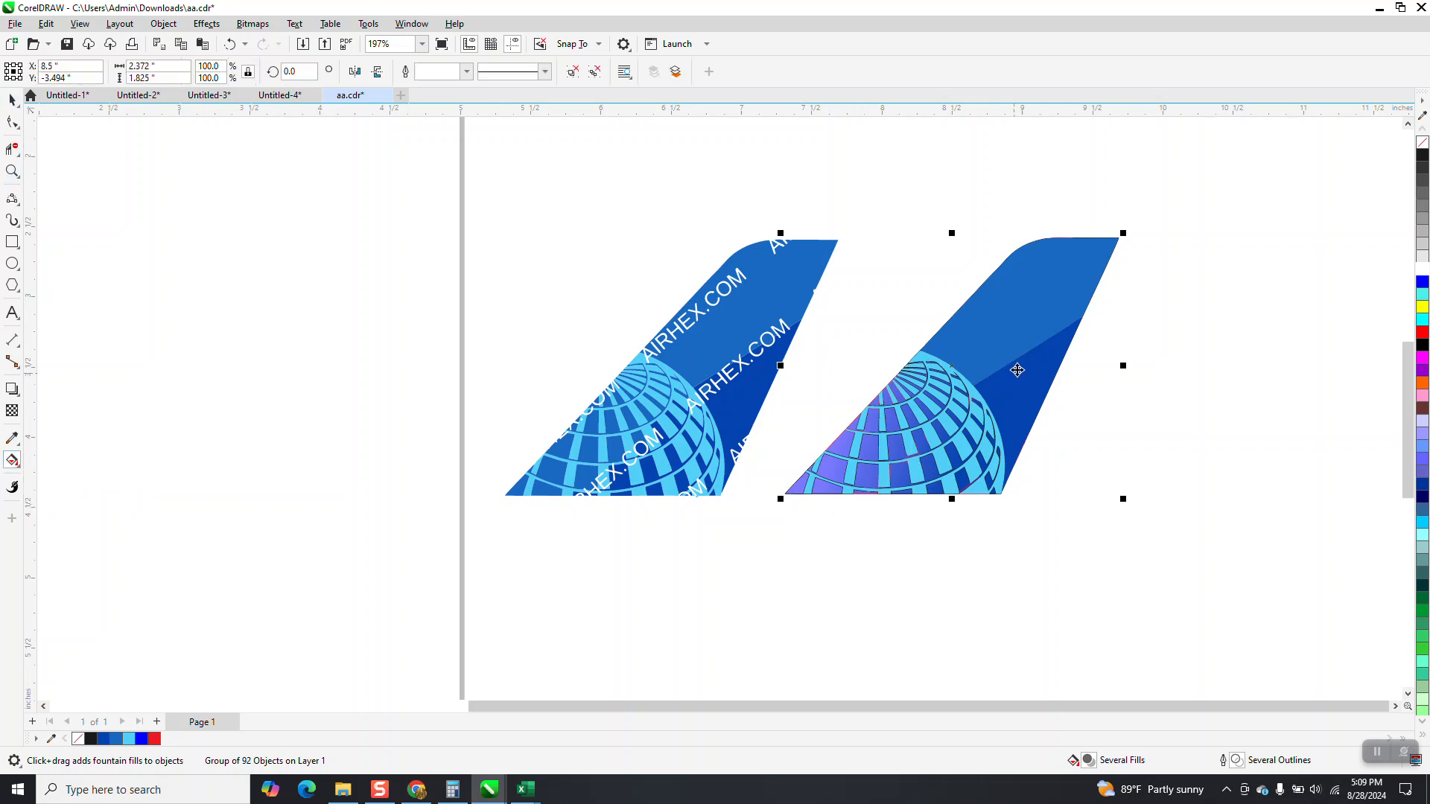
- Tint the light end of the redrawn tail's globe gradient with cyan and add a blue color stop near its dark end
left_click_drag(1114, 312, 746, 543)
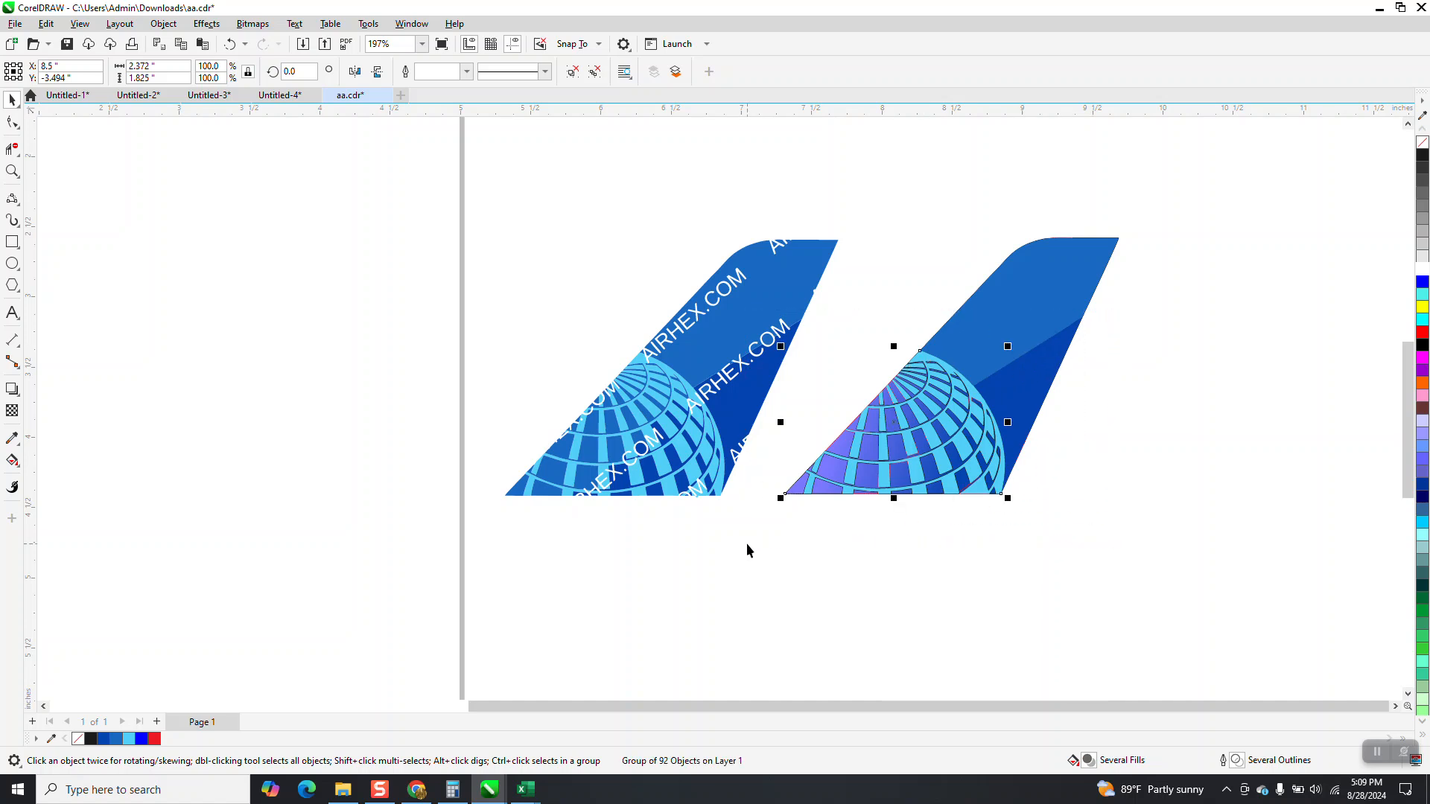
left_click(13, 462)
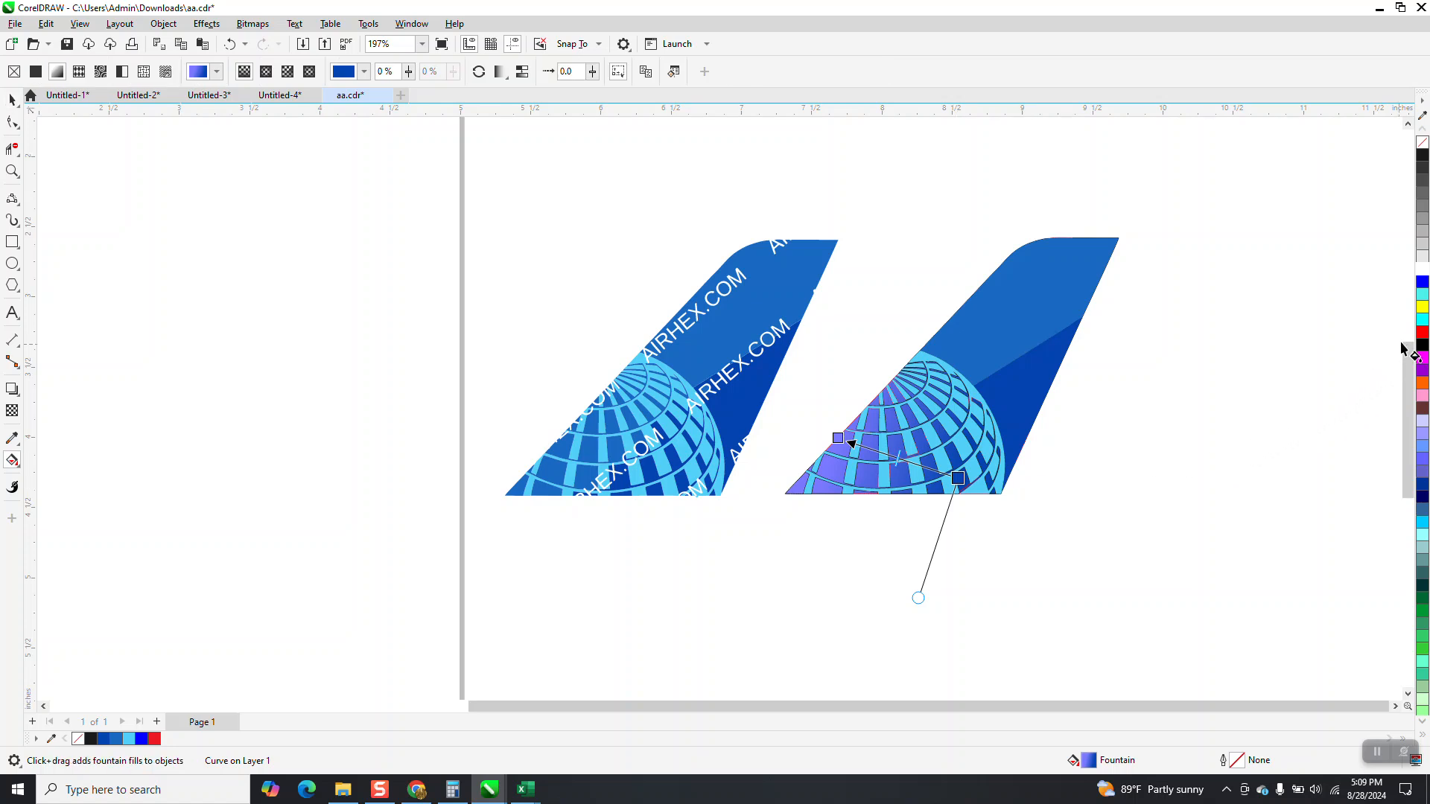
left_click(838, 438)
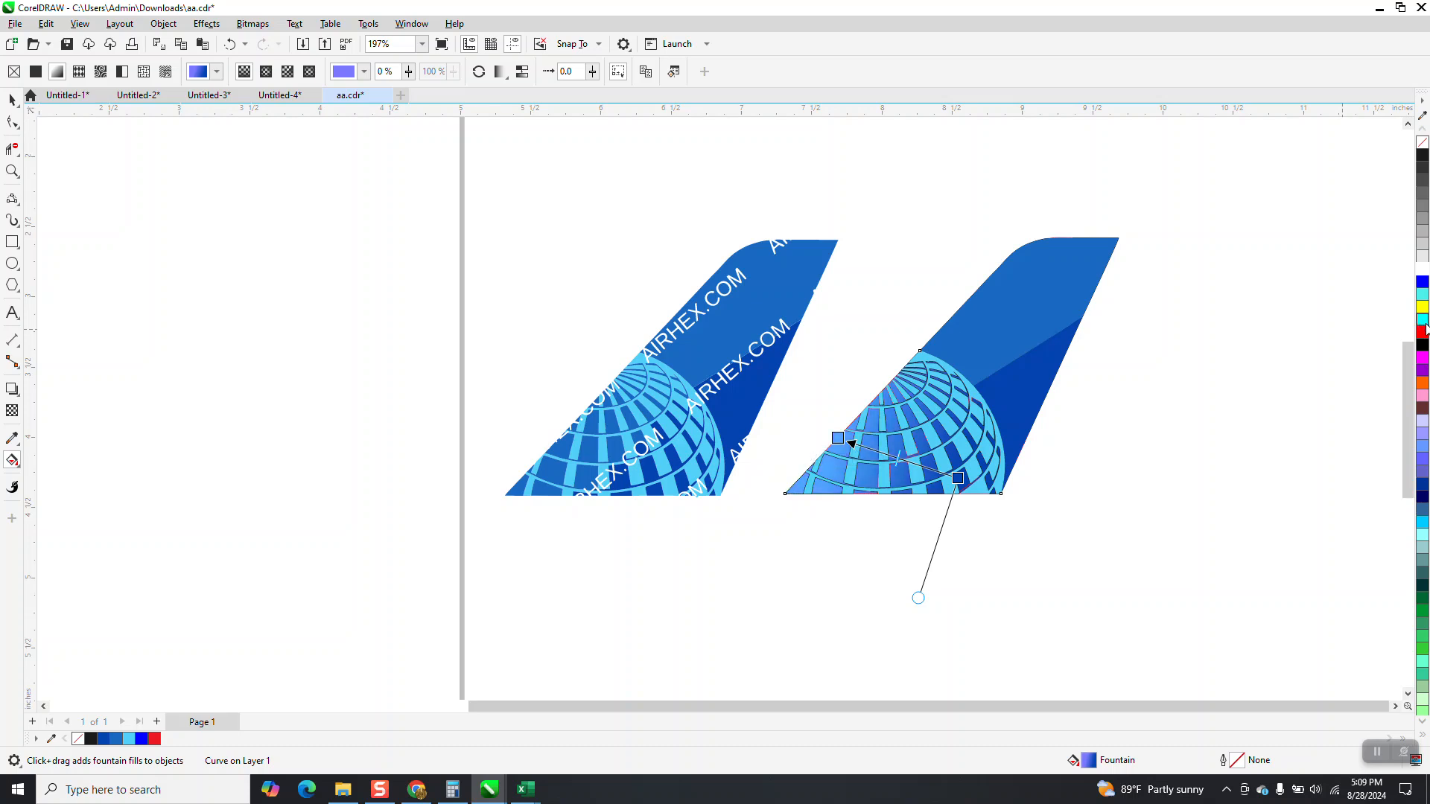
left_click_drag(1421, 282, 936, 475)
left_click_drag(946, 474, 945, 474)
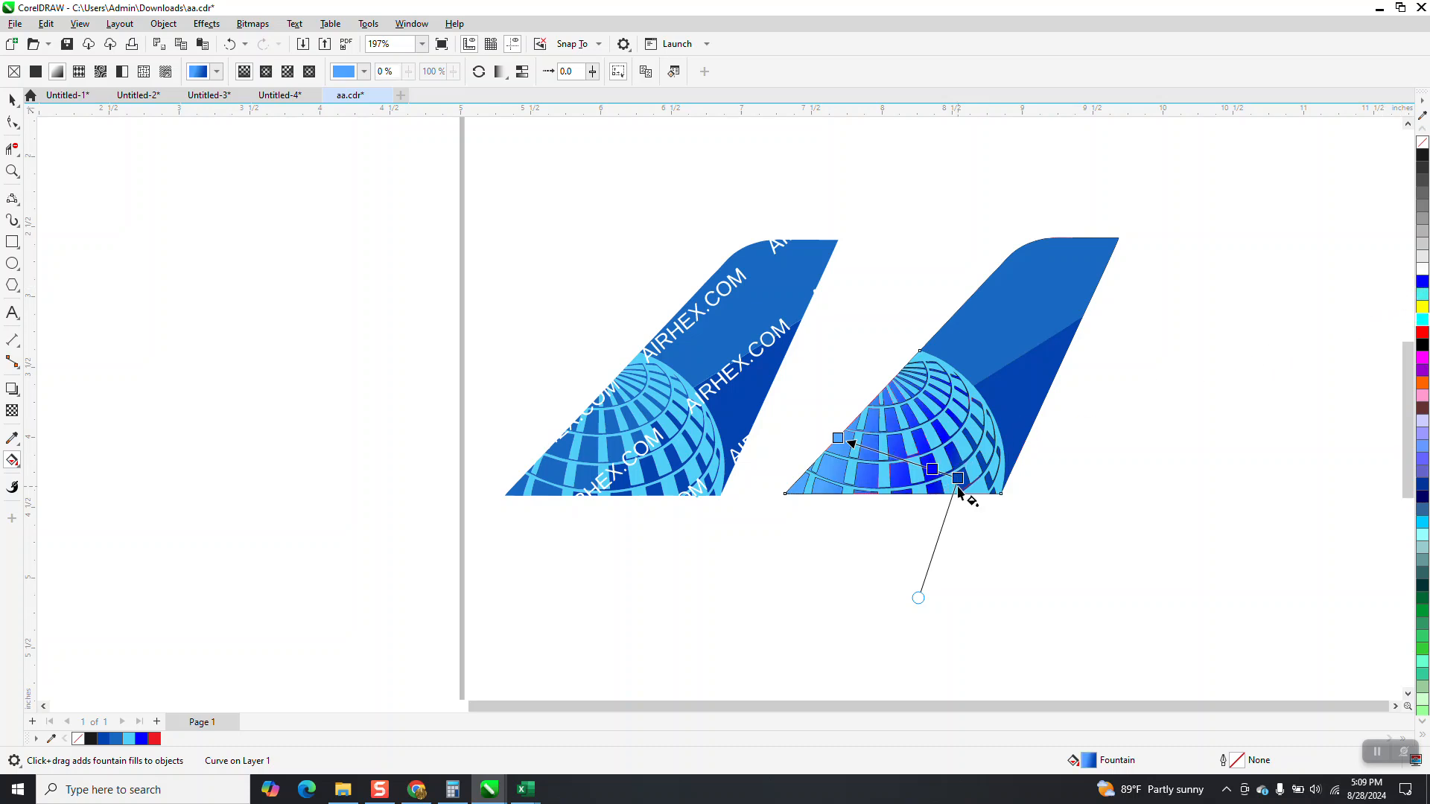
key("space")
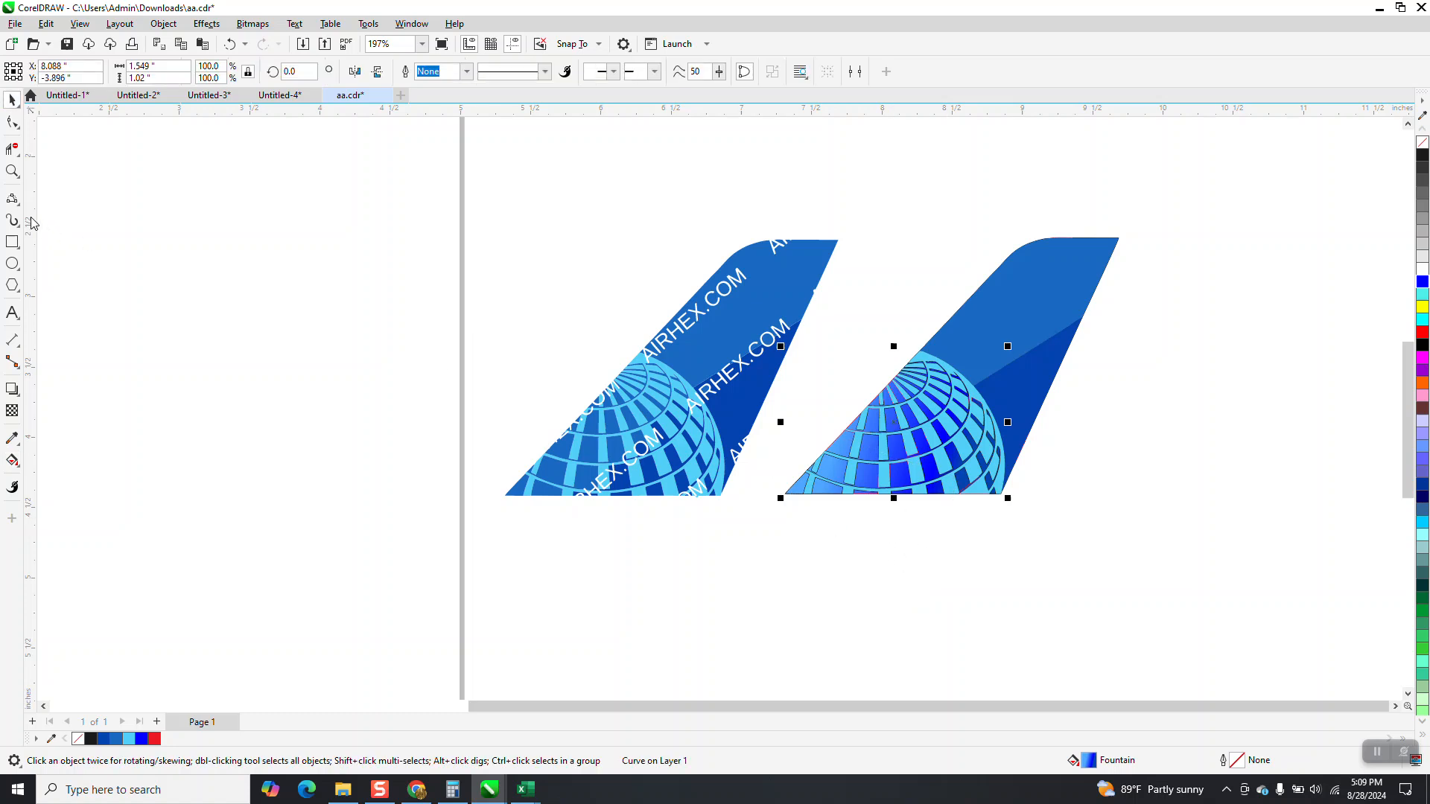
- Extend the globe gradient's dark start point outward to the globe's lower curved edge
left_click(12, 171)
left_click_drag(797, 347, 1136, 562)
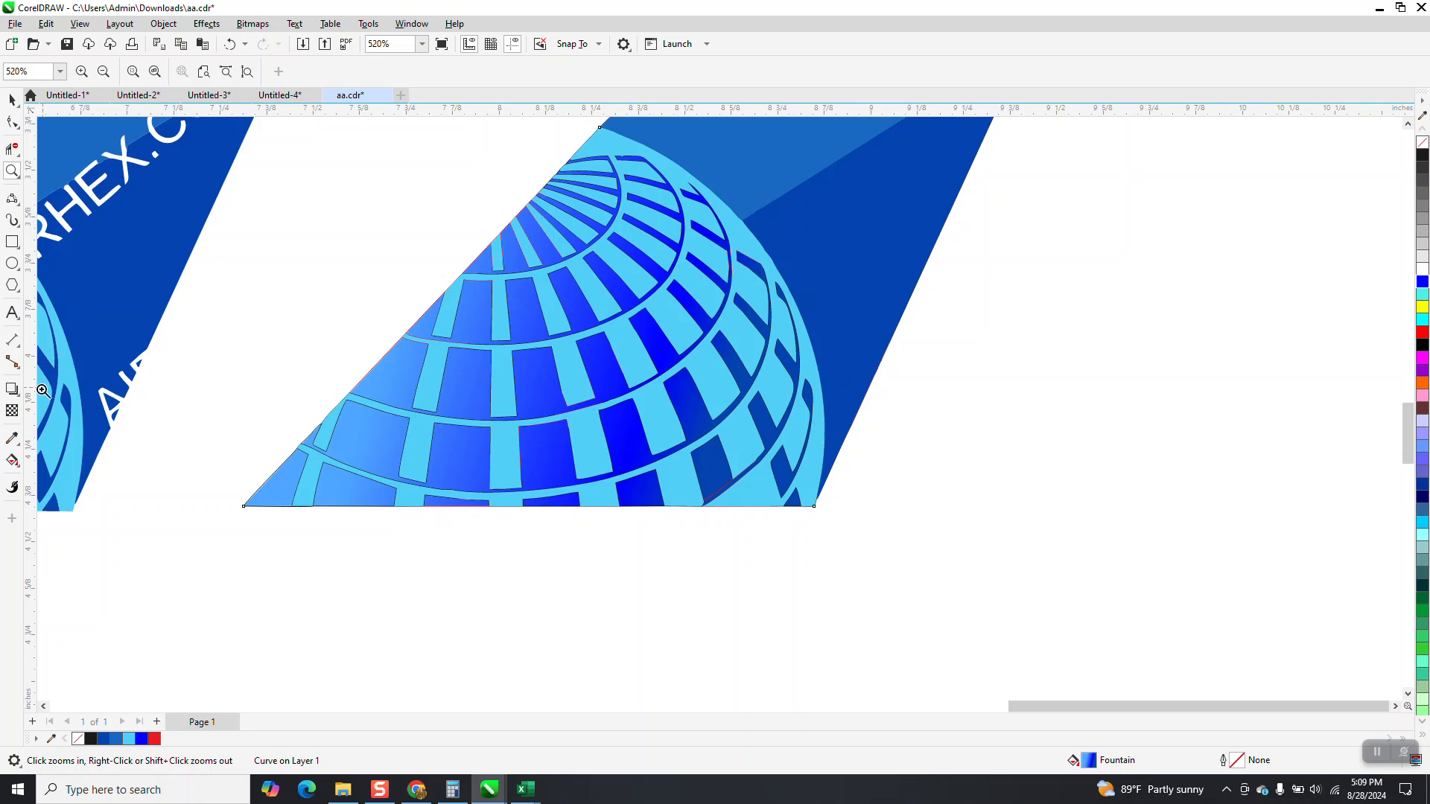
left_click(11, 460)
left_click_drag(700, 465, 817, 489)
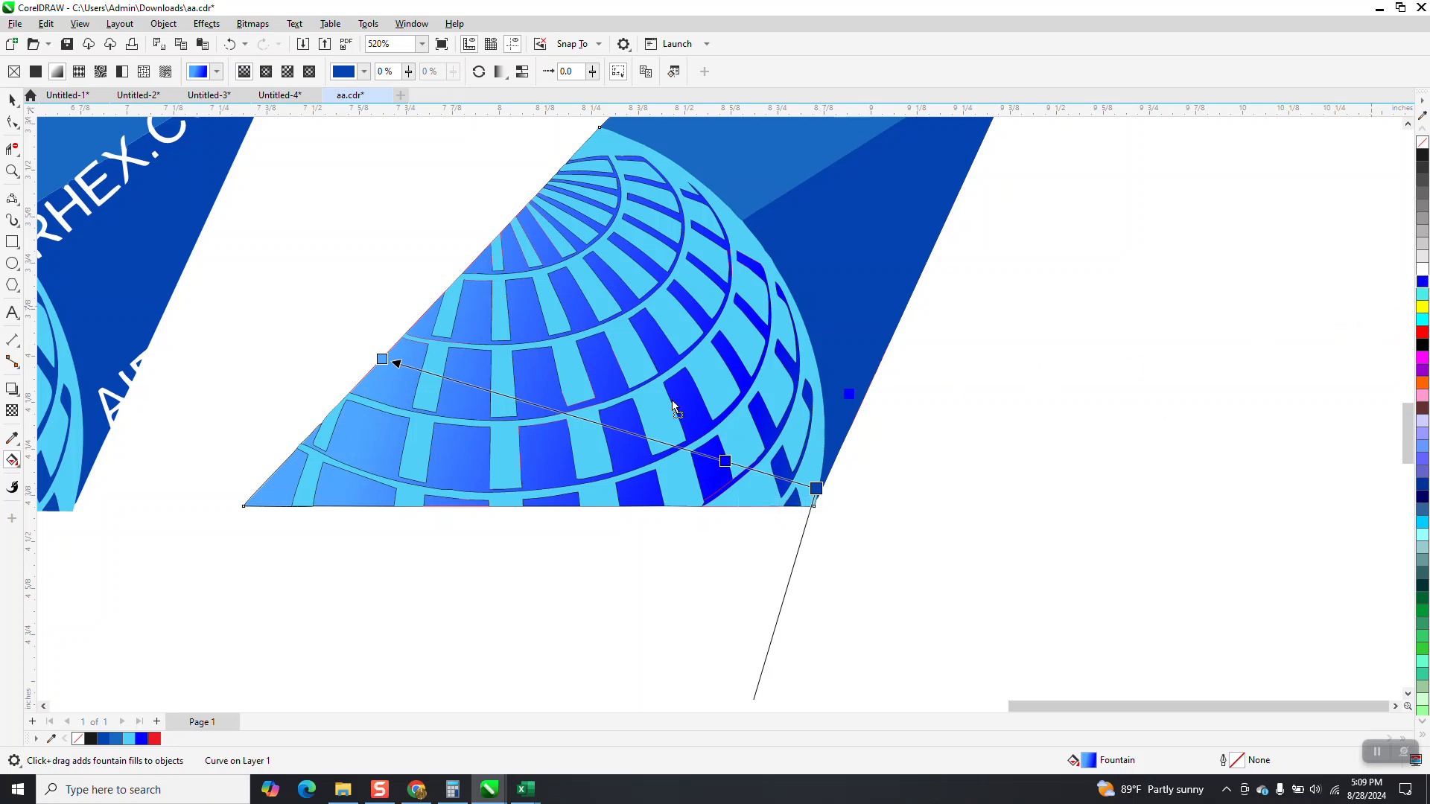
- Add a second blue stop near the middle of the globe's gradient and move its light end slightly inward
double_click(626, 431)
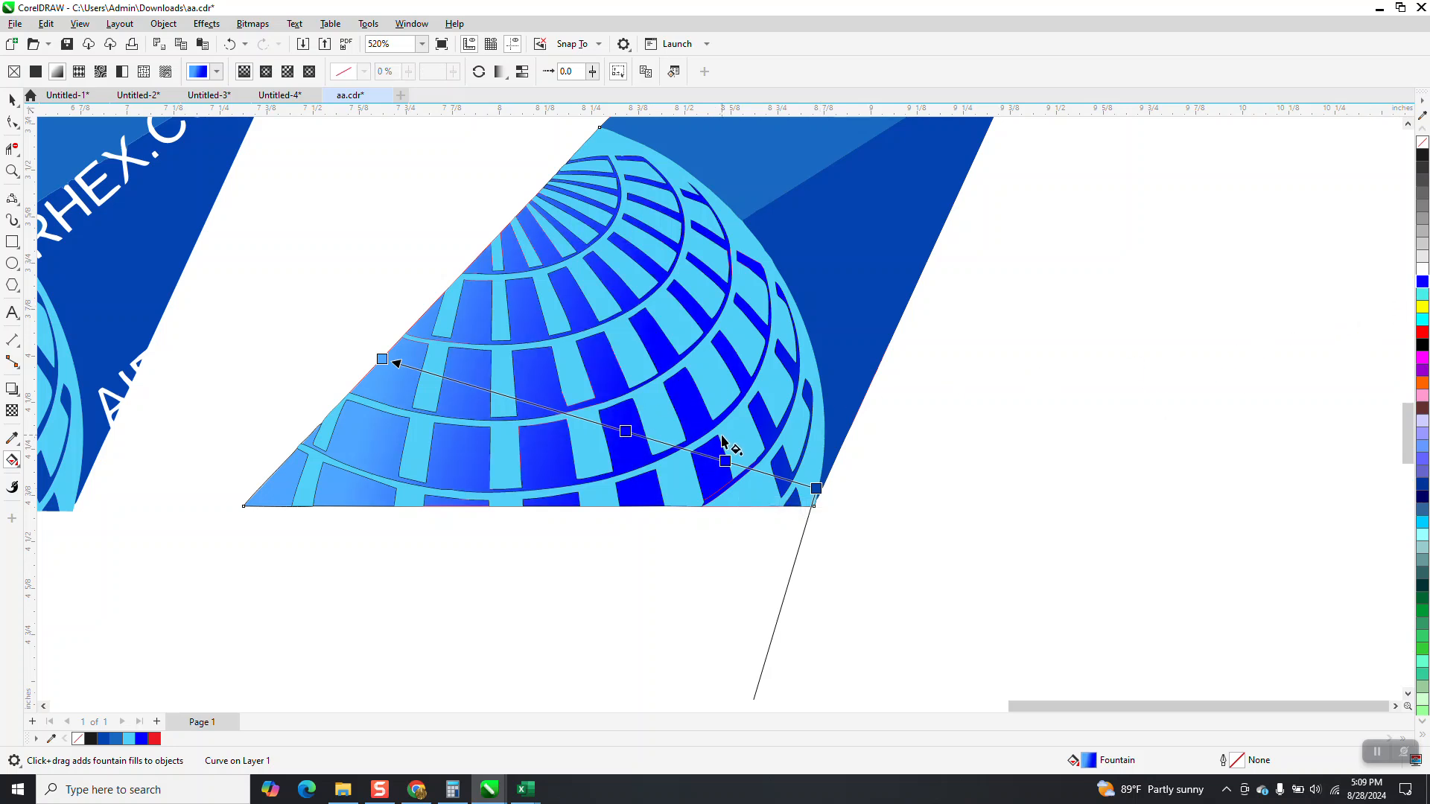
left_click_drag(390, 362, 418, 370)
left_click(12, 99)
scroll(978, 506, "left", 3)
scroll(970, 480, "down", 2)
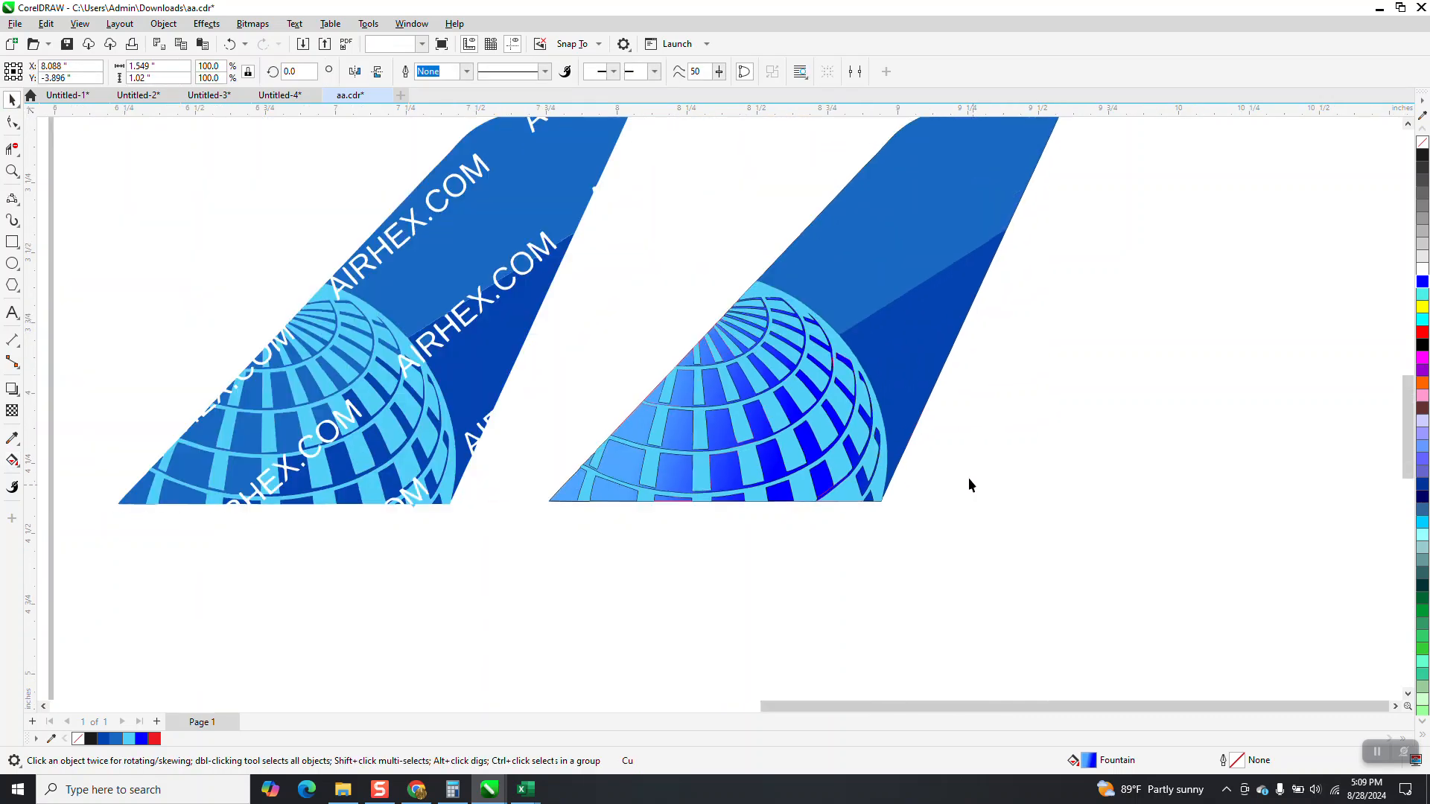
left_click(969, 477)
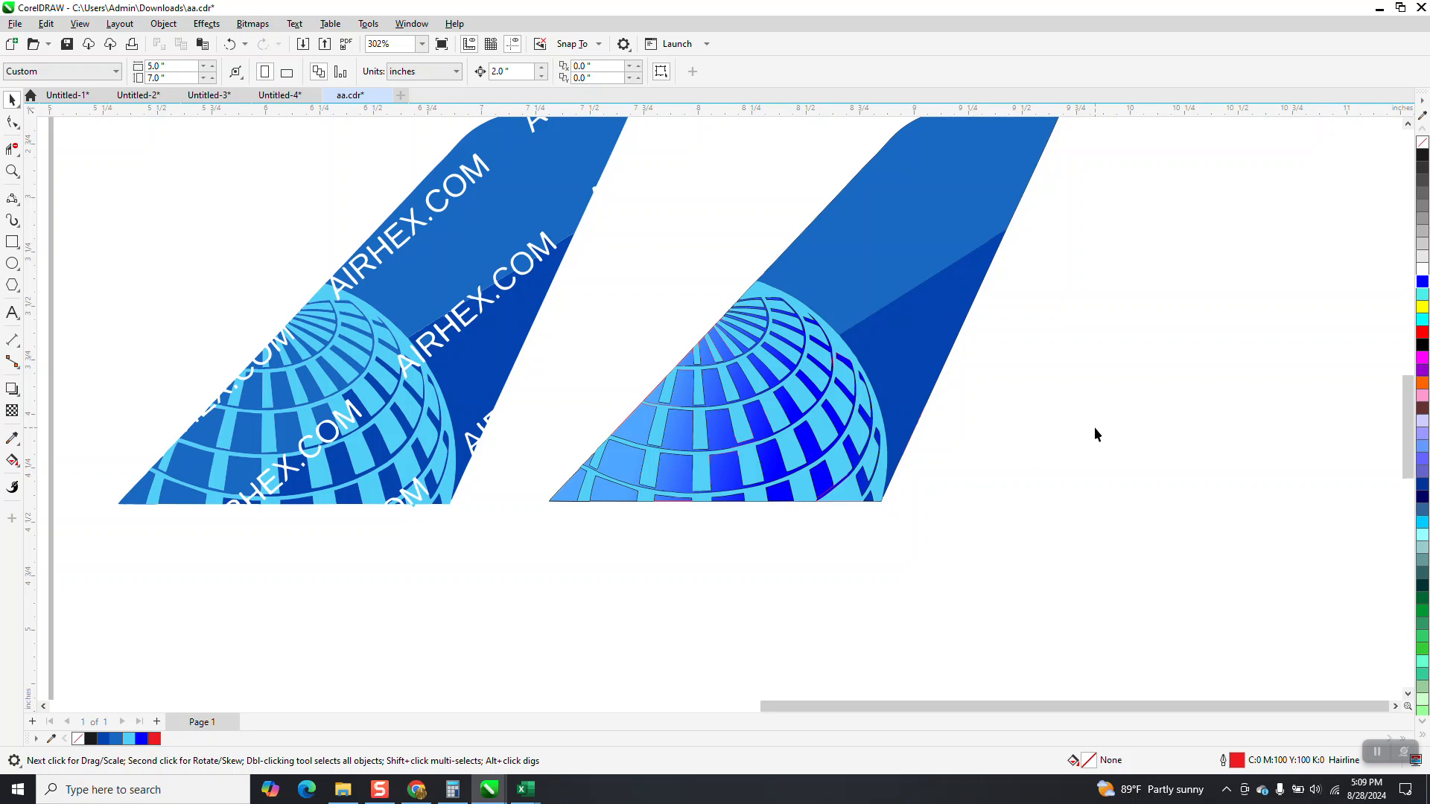